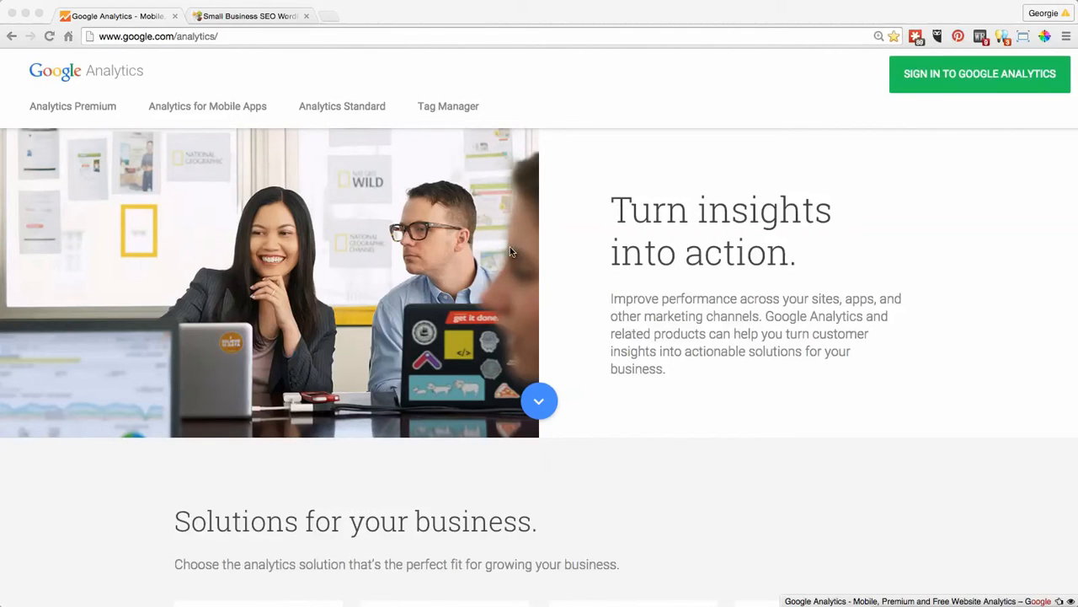
{"action": "left_click", "coordinate": [246, 16]}
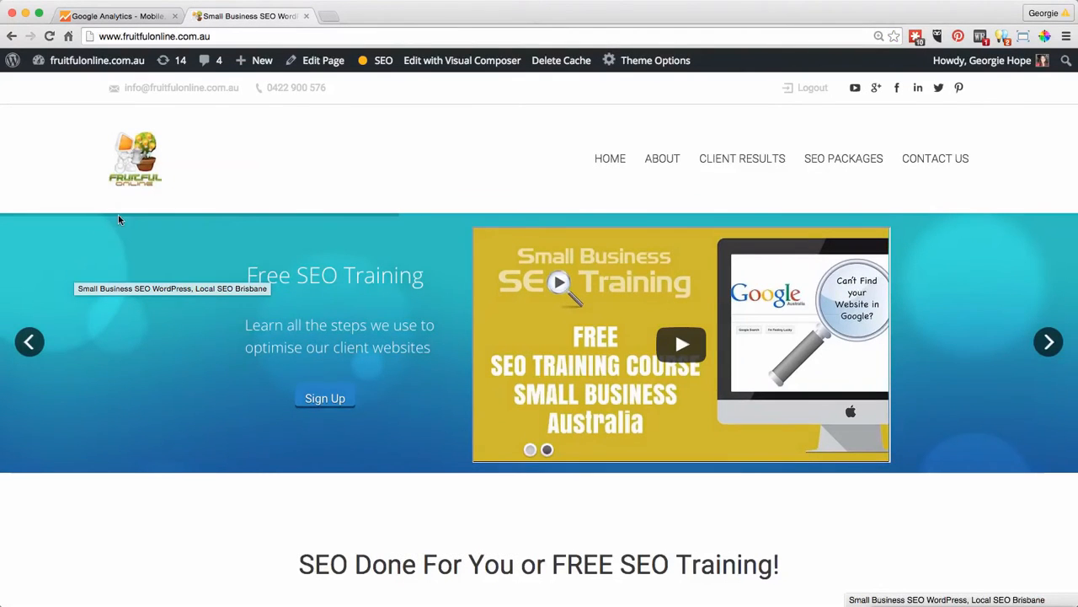
{"action": "right_click", "coordinate": [130, 237]}
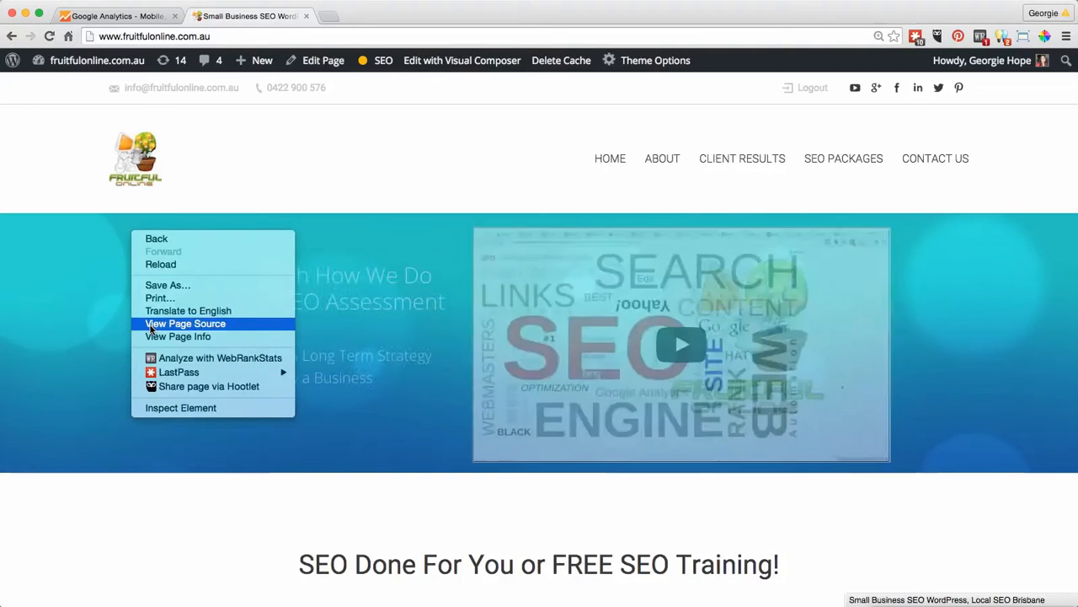
{"action": "left_click", "coordinate": [151, 329]}
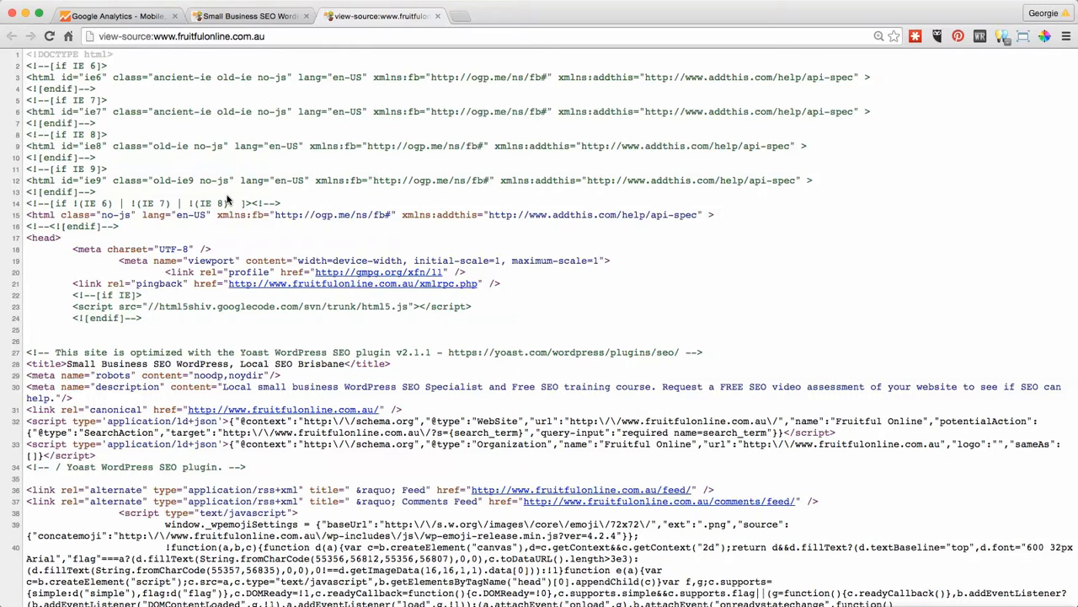
Search the homepage's source code for "ua-" to check for a Google Analytics tracking ID.
{"action": "key", "text": "super+f"}
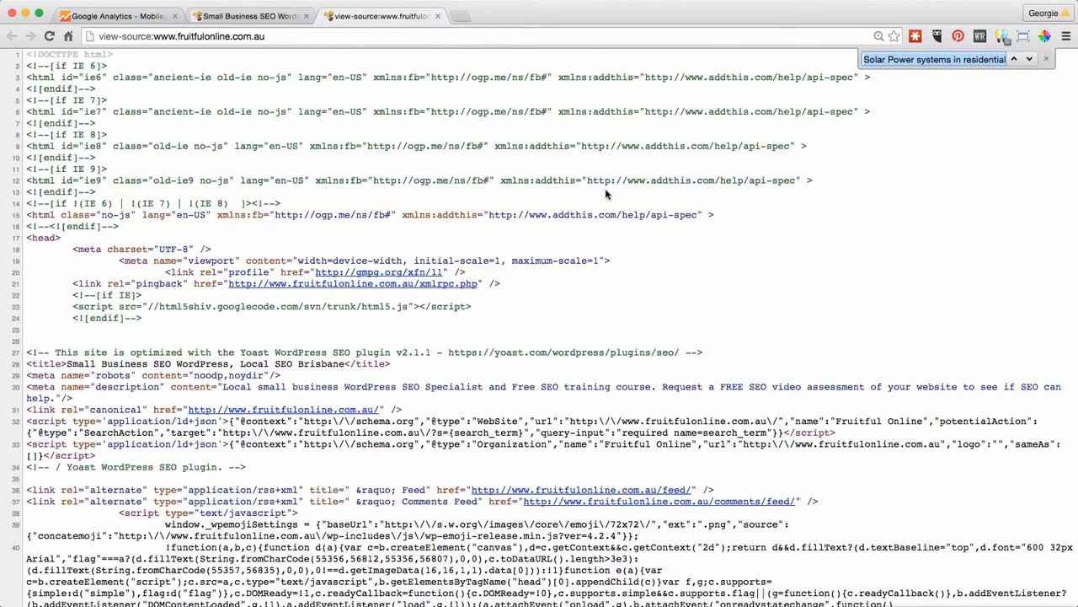
{"action": "left_click", "coordinate": [911, 59]}
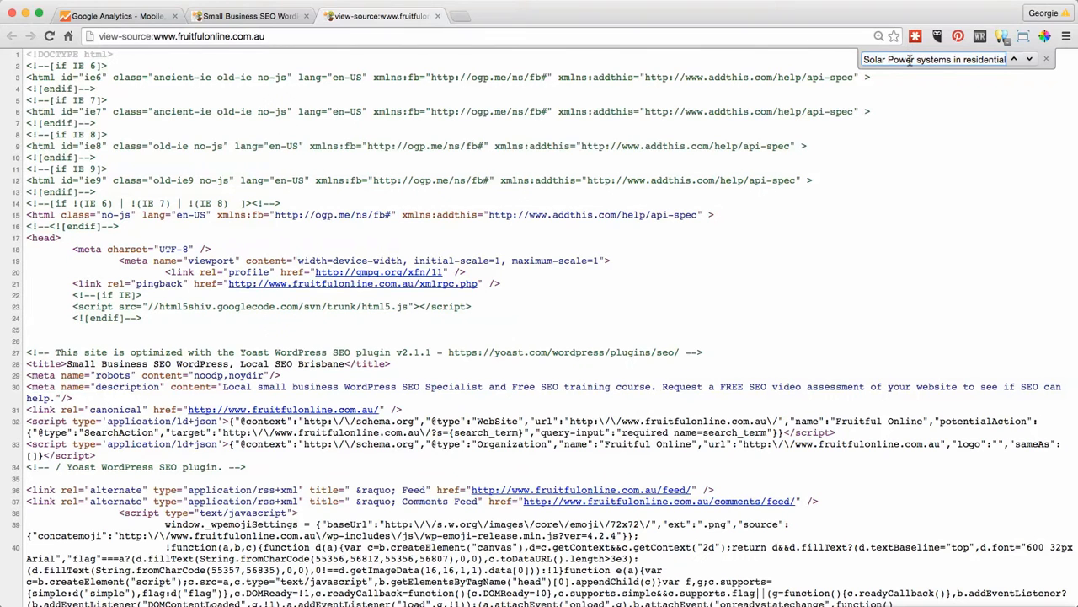
{"action": "triple_click", "coordinate": [911, 60]}
{"action": "key", "text": "BackSpace"}
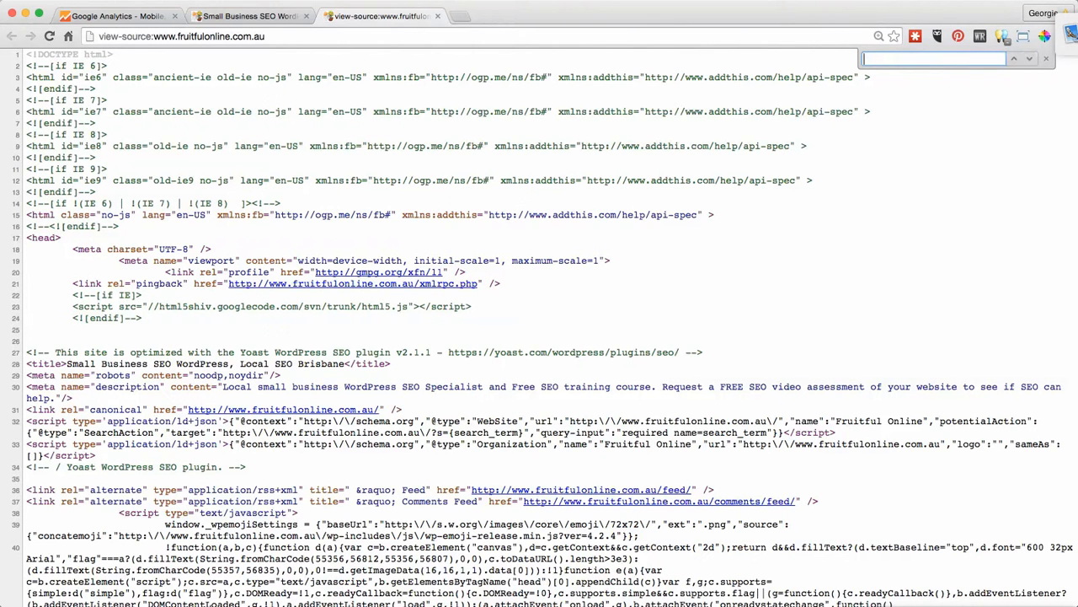
{"action": "type", "text": "ua-"}
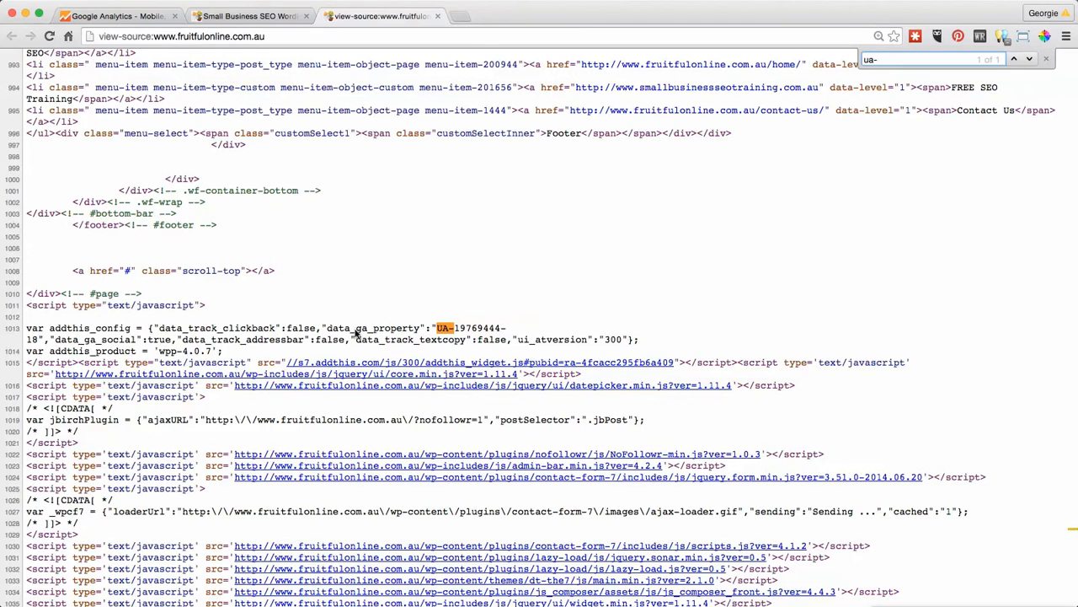
{"action": "left_click", "coordinate": [503, 326]}
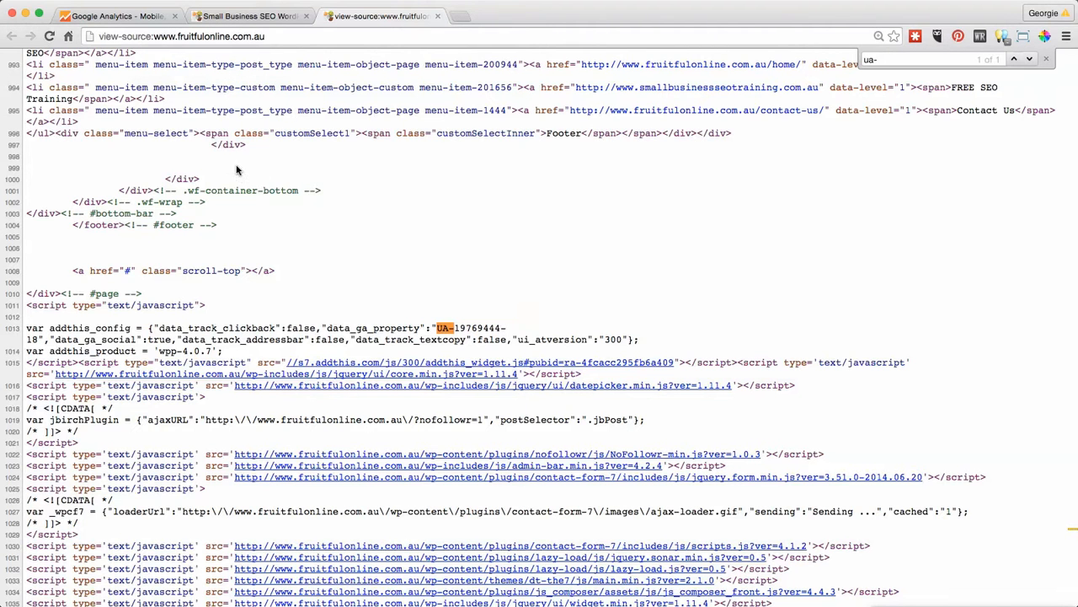
Sign in to Google Analytics, switch to the other Google account, and start the Analytics sign-up.
{"action": "left_click", "coordinate": [129, 21]}
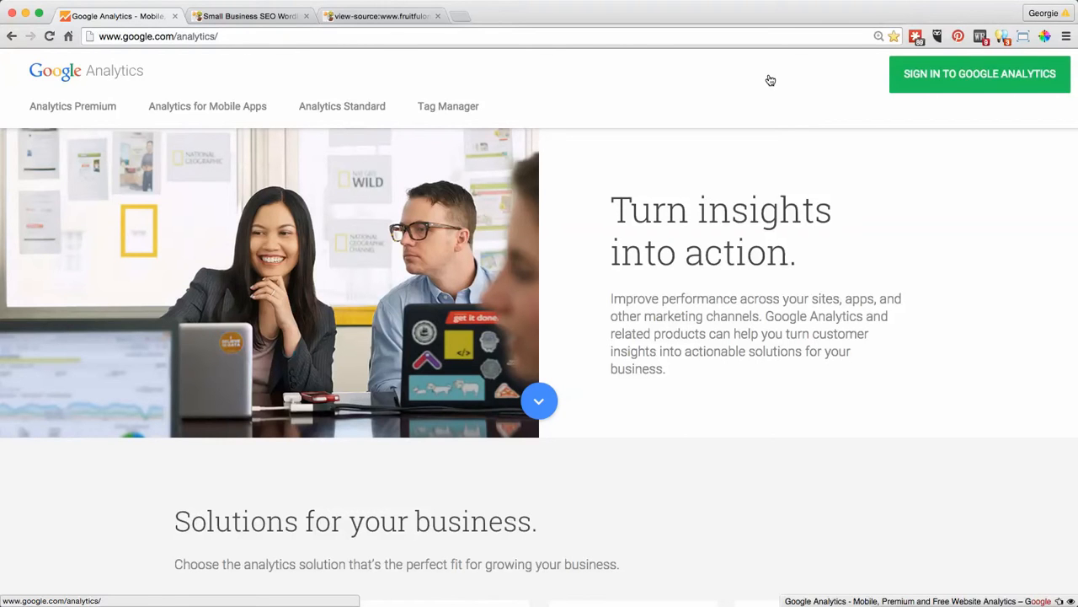
{"action": "left_click", "coordinate": [926, 86]}
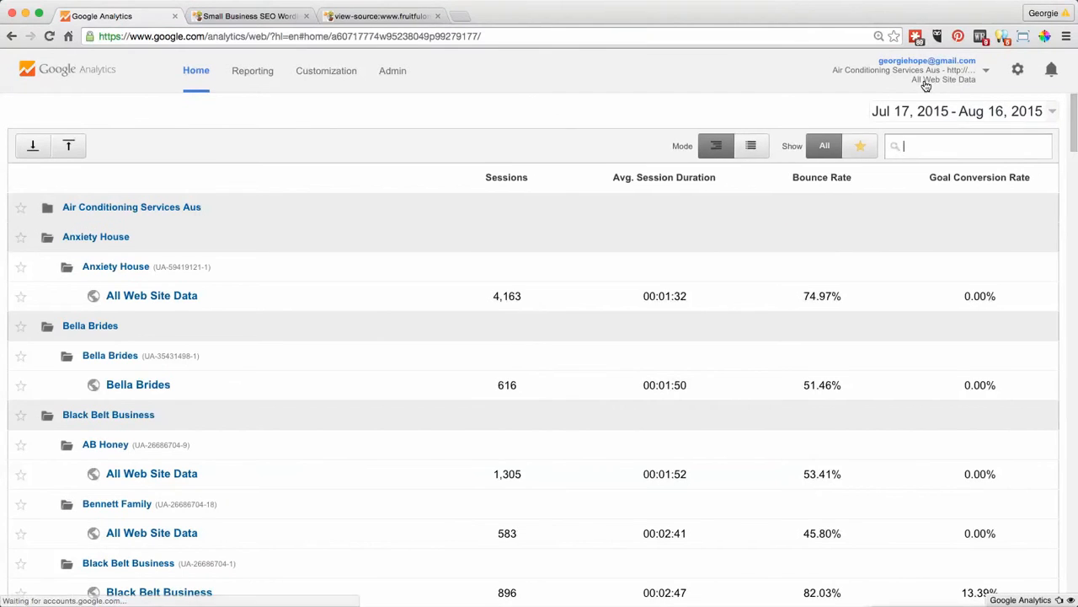
{"action": "left_click", "coordinate": [986, 76]}
{"action": "left_click", "coordinate": [802, 213]}
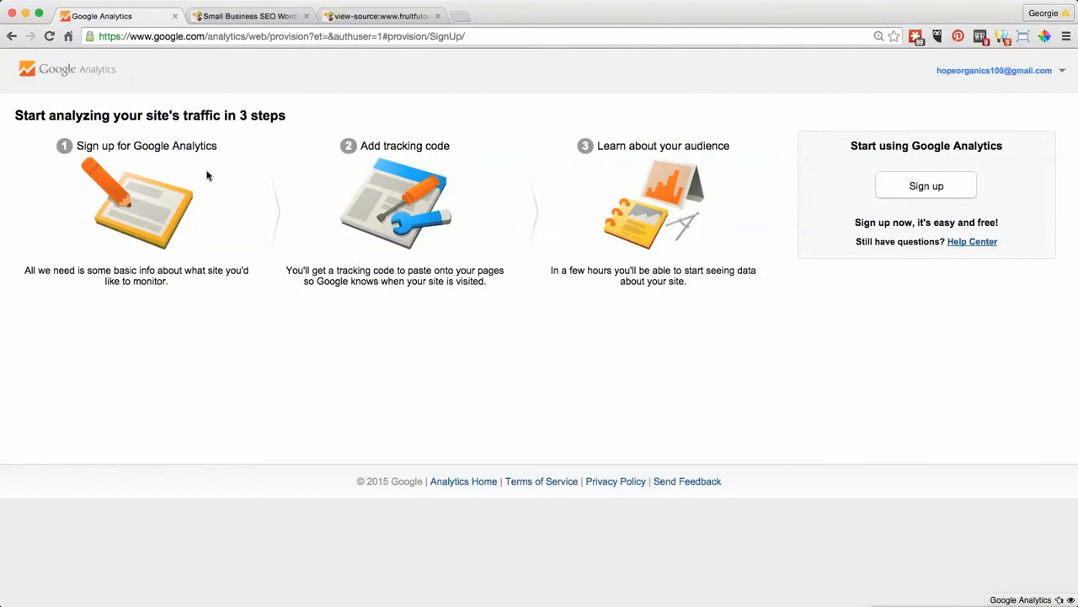
{"action": "left_click", "coordinate": [925, 189]}
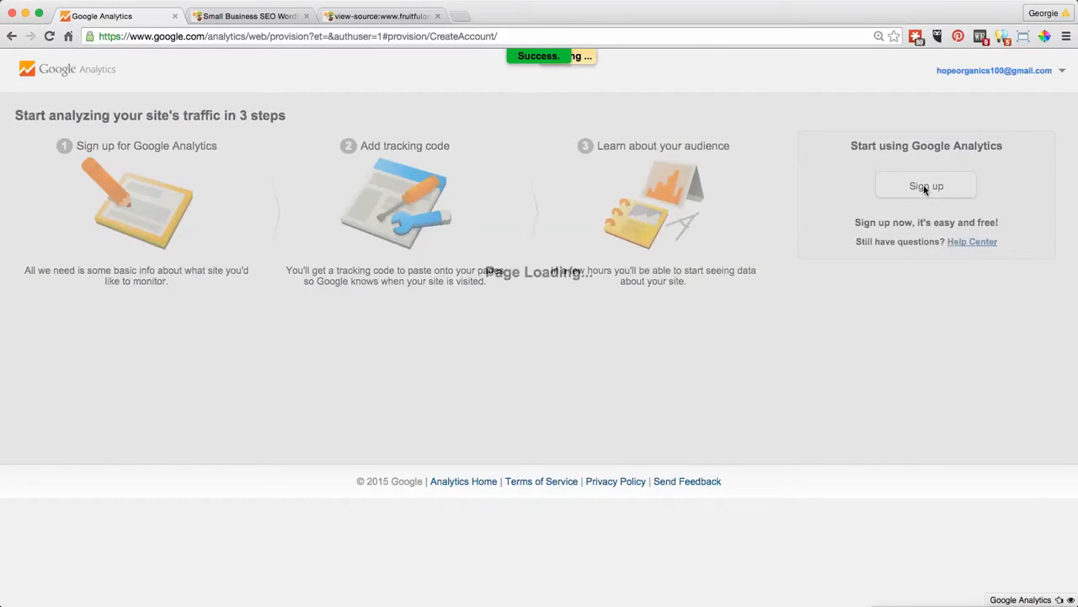
Enter "Hope Organics" as the account name for the new website tracking account.
{"action": "scroll", "coordinate": [480, 251], "scroll_direction": "down", "scroll_amount": 5}
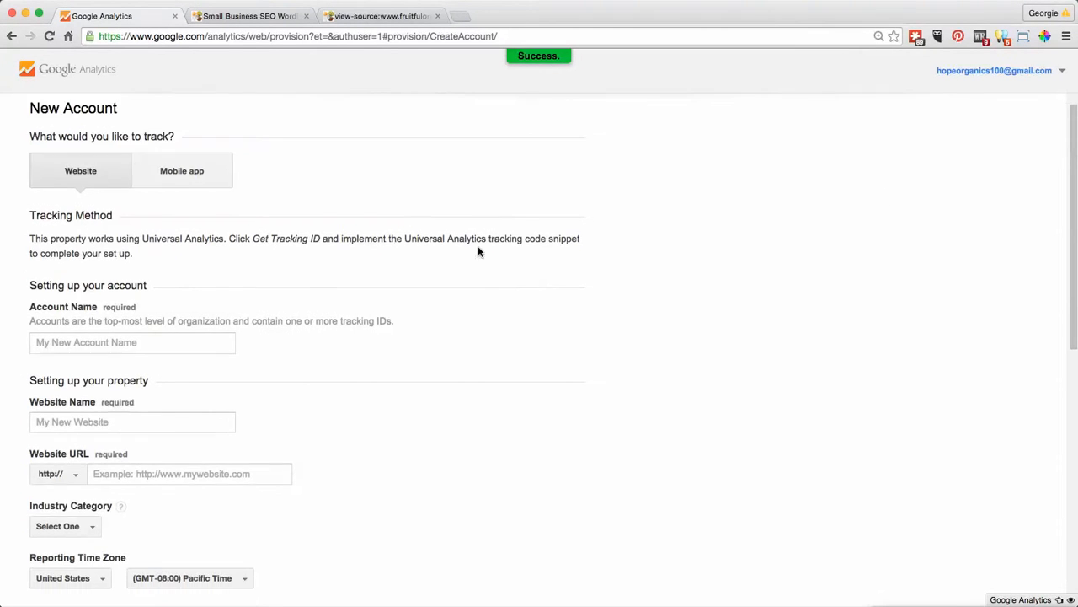
{"action": "scroll", "coordinate": [477, 251], "scroll_direction": "down", "scroll_amount": 3}
{"action": "scroll", "coordinate": [478, 251], "scroll_direction": "up", "scroll_amount": 6}
{"action": "scroll", "coordinate": [479, 251], "scroll_direction": "down", "scroll_amount": 1}
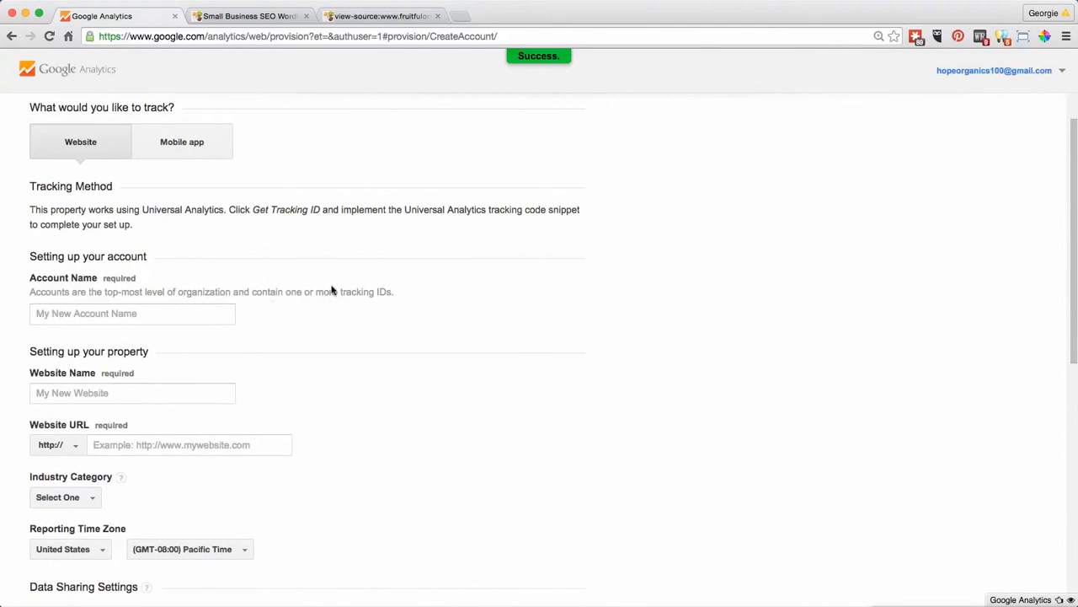
{"action": "left_click", "coordinate": [69, 314]}
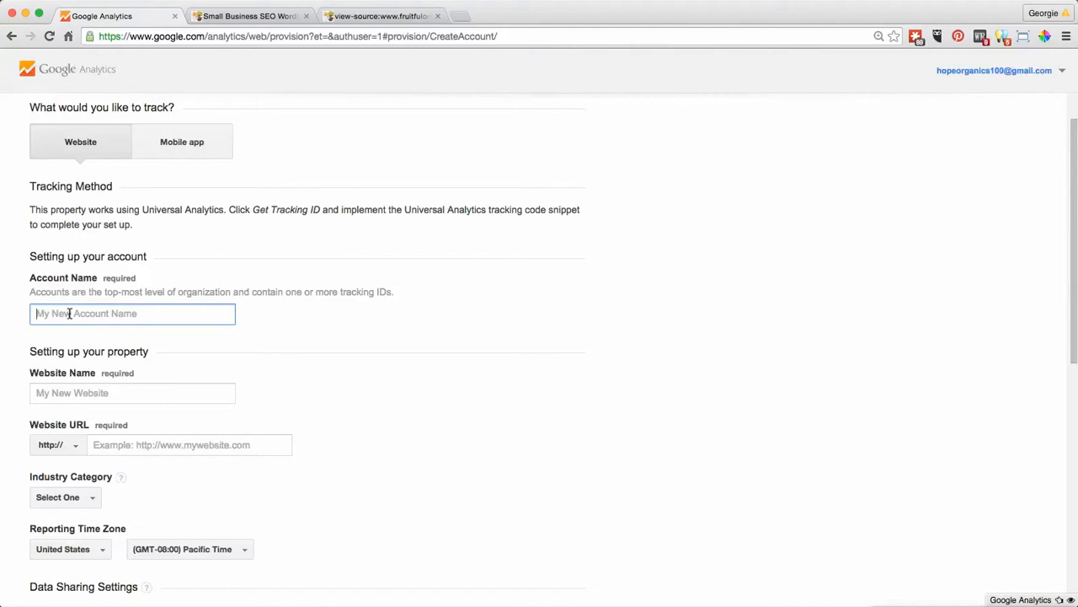
{"action": "type", "text": "Hope "}
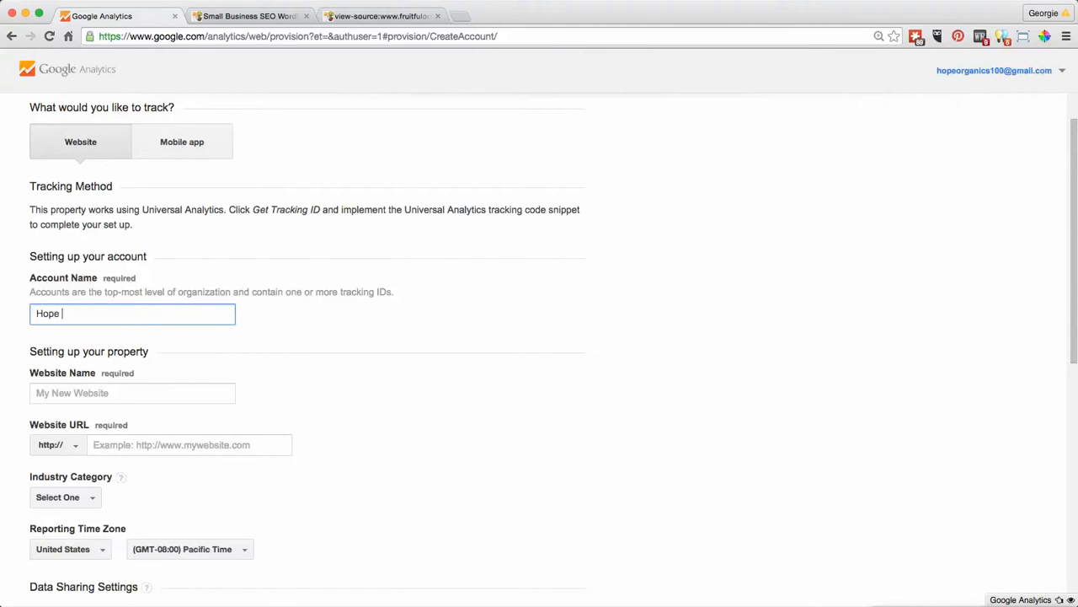
{"action": "type", "text": "Organics"}
{"action": "key", "text": "BackSpace"}
{"action": "key", "text": "BackSpace"}
{"action": "type", "text": "cs"}
Copy the account name "Hope Organics" into the website name.
{"action": "left_click_drag", "start_coordinate": [102, 316], "coordinate": [17, 316]}
{"action": "key", "text": "ctrl+c"}
{"action": "left_click", "coordinate": [52, 393]}
{"action": "key", "text": "ctrl+v"}
{"action": "scroll", "coordinate": [224, 402], "scroll_direction": "down", "scroll_amount": 2}
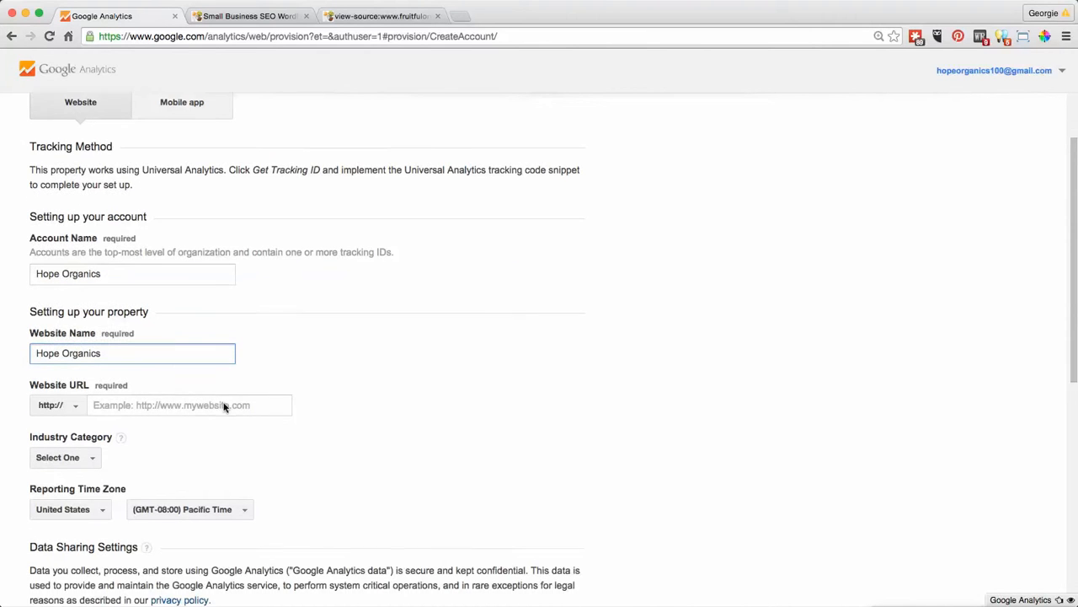
{"action": "left_click", "coordinate": [128, 385]}
{"action": "type", "text": "www."}
{"action": "key", "text": "ctrl+v"}
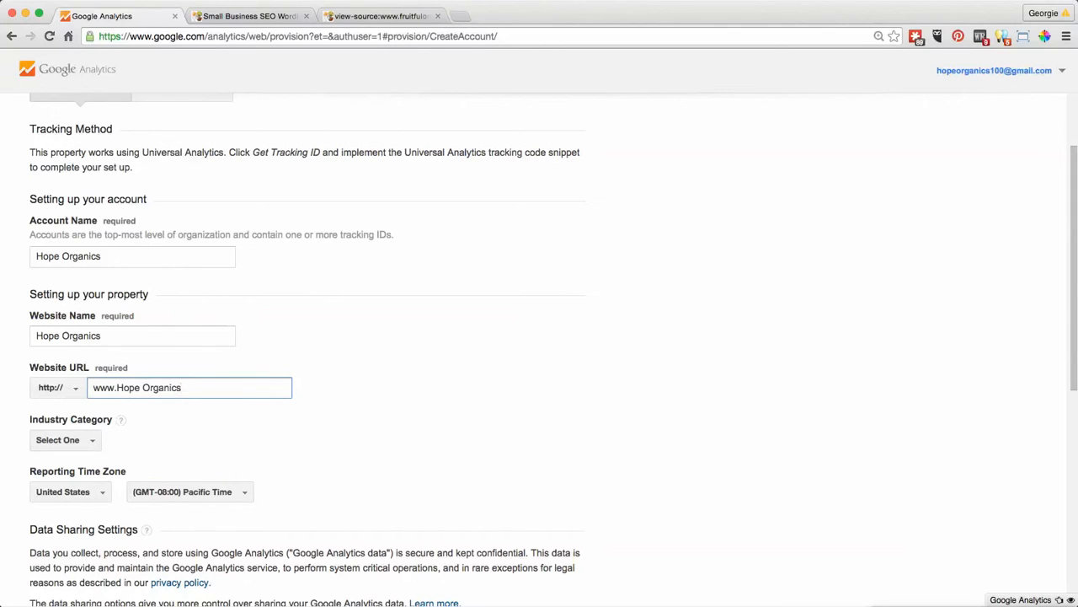
{"action": "type", "text": ".com"}
{"action": "key", "text": "Left"}
{"action": "key", "text": "Left"}
{"action": "key", "text": "Left"}
{"action": "key", "text": "Left"}
{"action": "key", "text": "Left"}
{"action": "key", "text": "Left"}
{"action": "key", "text": "Left"}
{"action": "key", "text": "Left"}
{"action": "key", "text": "Left"}
{"action": "key", "text": "Left"}
{"action": "key", "text": "Left"}
{"action": "key", "text": "BackSpace"}
{"action": "key", "text": "BackSpace"}
{"action": "type", "text": "o"}
{"action": "left_click", "coordinate": [124, 388]}
{"action": "key", "text": "BackSpace"}
{"action": "type", "text": "h"}
Choose Shopping as the property's industry category.
{"action": "left_click", "coordinate": [91, 444]}
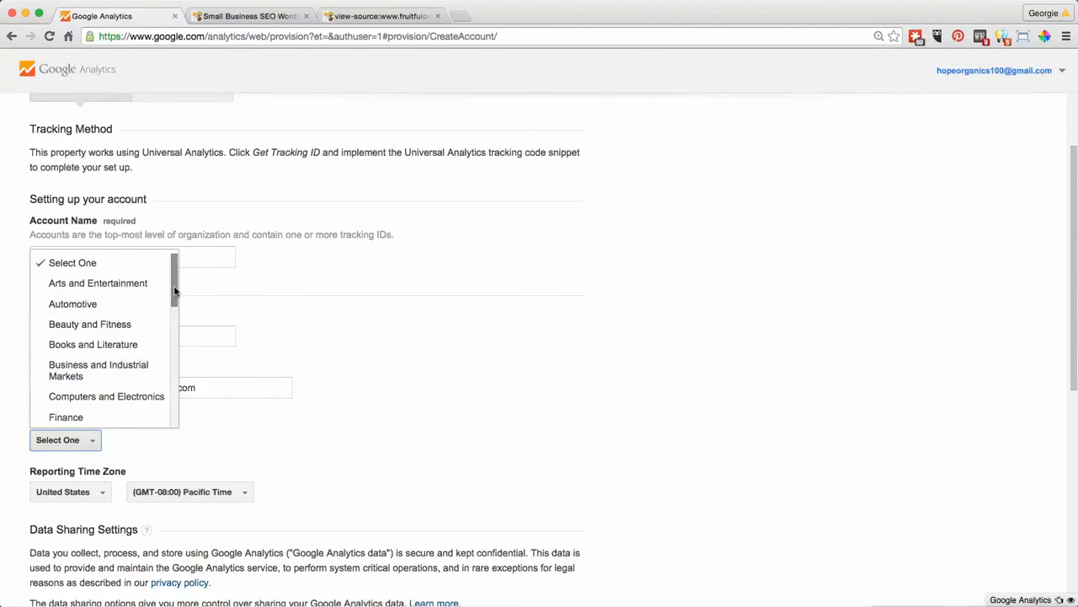
{"action": "scroll", "coordinate": [174, 290], "scroll_direction": "down", "scroll_amount": 1}
{"action": "scroll", "coordinate": [175, 291], "scroll_direction": "down", "scroll_amount": 1}
{"action": "scroll", "coordinate": [175, 291], "scroll_direction": "down", "scroll_amount": 4}
{"action": "scroll", "coordinate": [175, 291], "scroll_direction": "down", "scroll_amount": 6}
{"action": "scroll", "coordinate": [174, 291], "scroll_direction": "down", "scroll_amount": 6}
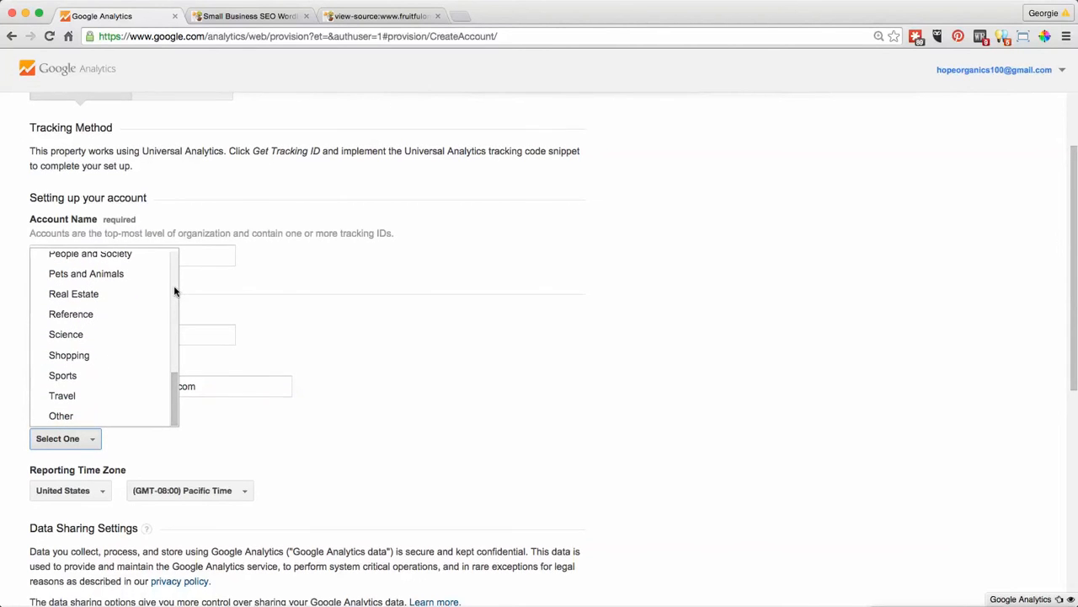
{"action": "scroll", "coordinate": [174, 291], "scroll_direction": "down", "scroll_amount": 1}
{"action": "left_click", "coordinate": [115, 344]}
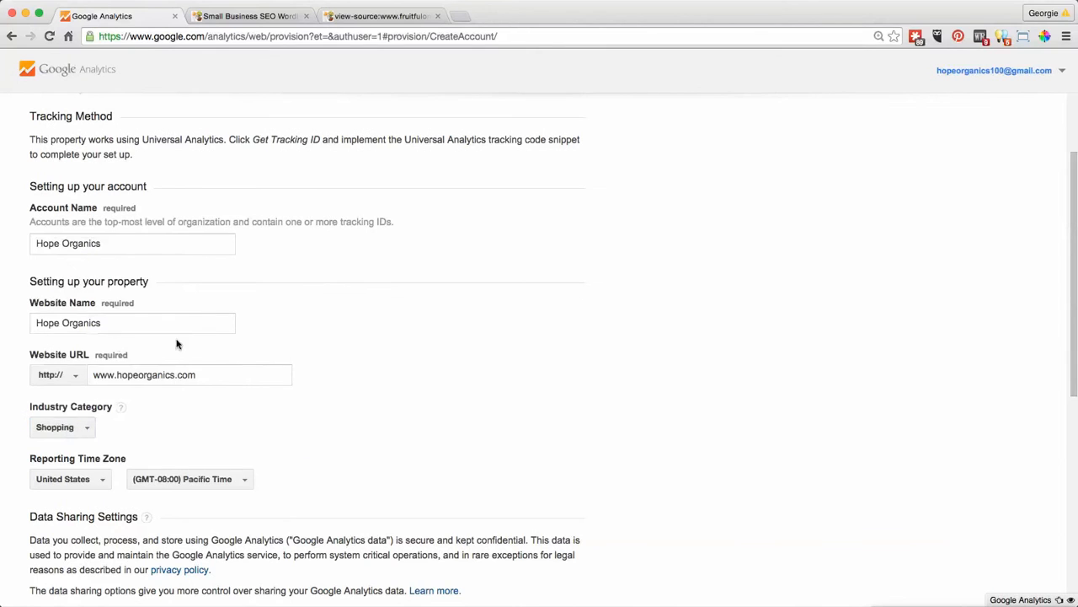
Set the reporting time zone to Australia, (GMT+10:00) Eastern Time - Brisbane.
{"action": "scroll", "coordinate": [395, 349], "scroll_direction": "down", "scroll_amount": 5}
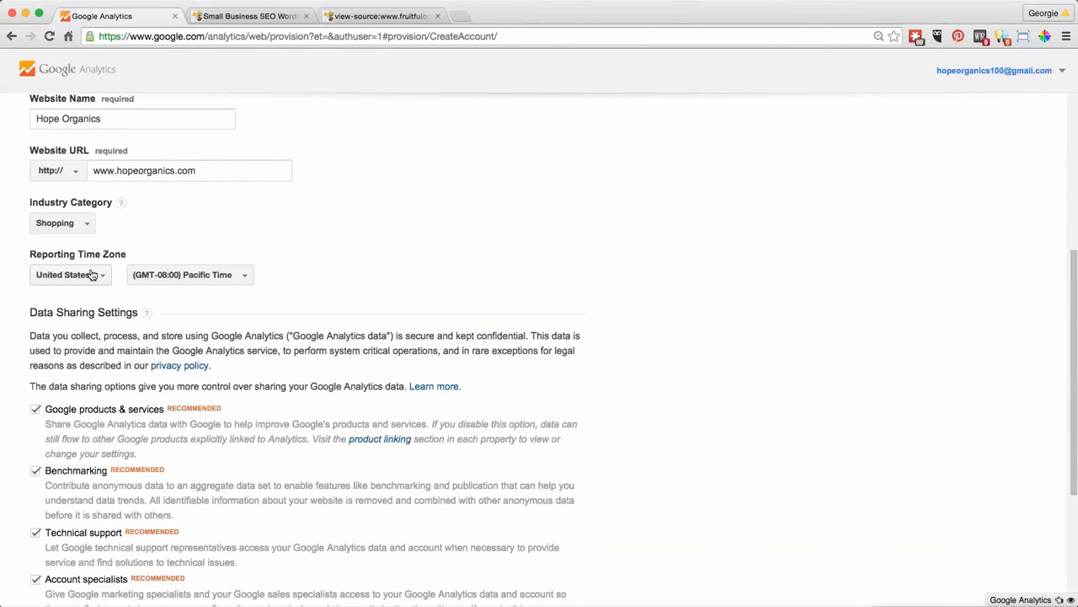
{"action": "left_click", "coordinate": [93, 275]}
{"action": "scroll", "coordinate": [130, 353], "scroll_direction": "down", "scroll_amount": 4}
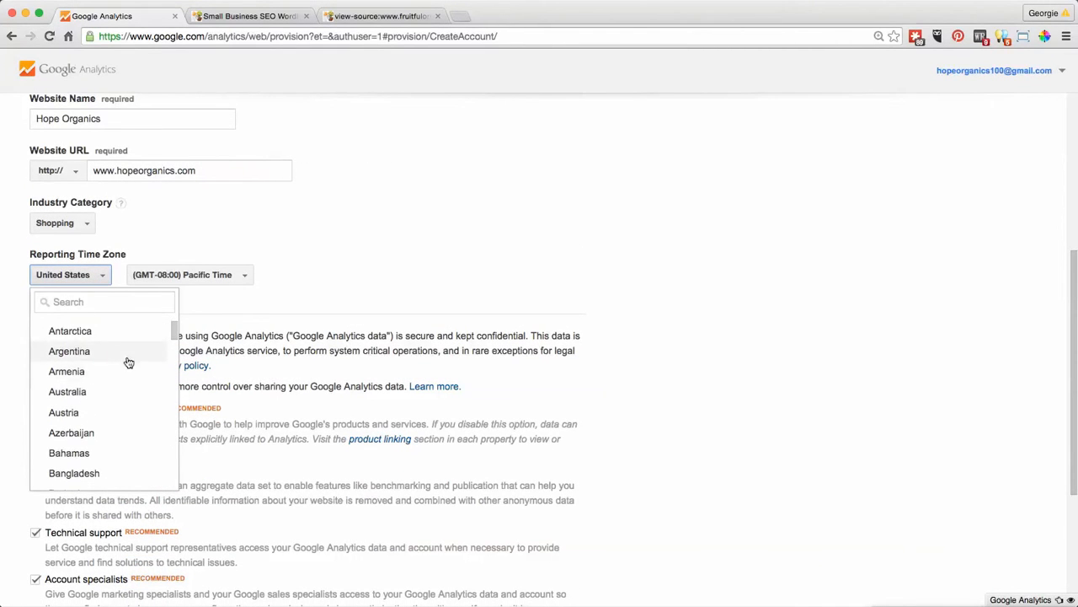
{"action": "left_click", "coordinate": [263, 278]}
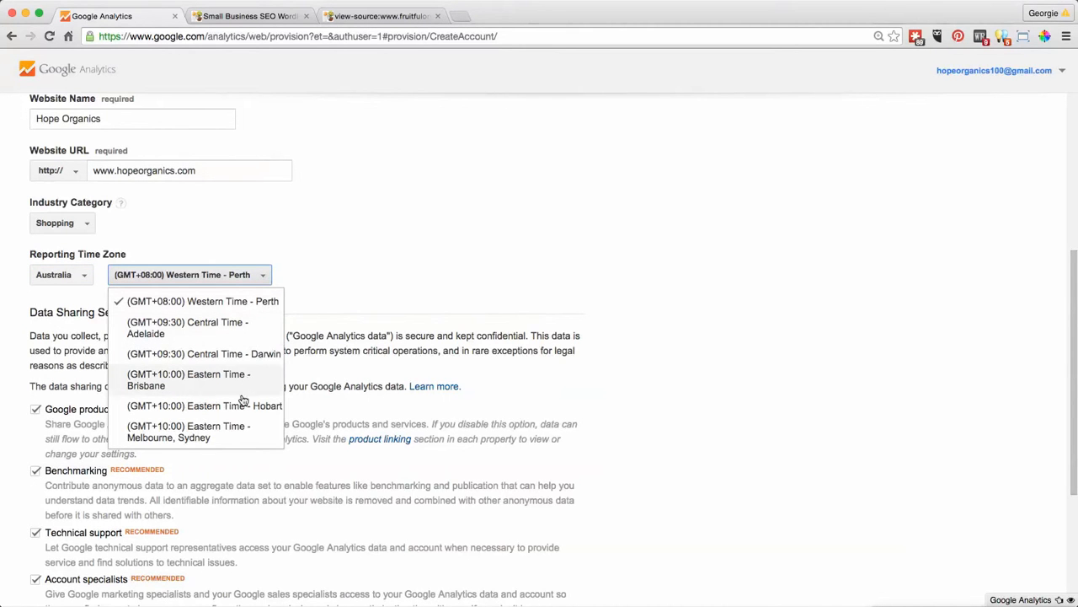
{"action": "left_click", "coordinate": [214, 378]}
Request the tracking ID and accept the Google Analytics terms of service for Australia.
{"action": "scroll", "coordinate": [390, 294], "scroll_direction": "down", "scroll_amount": 5}
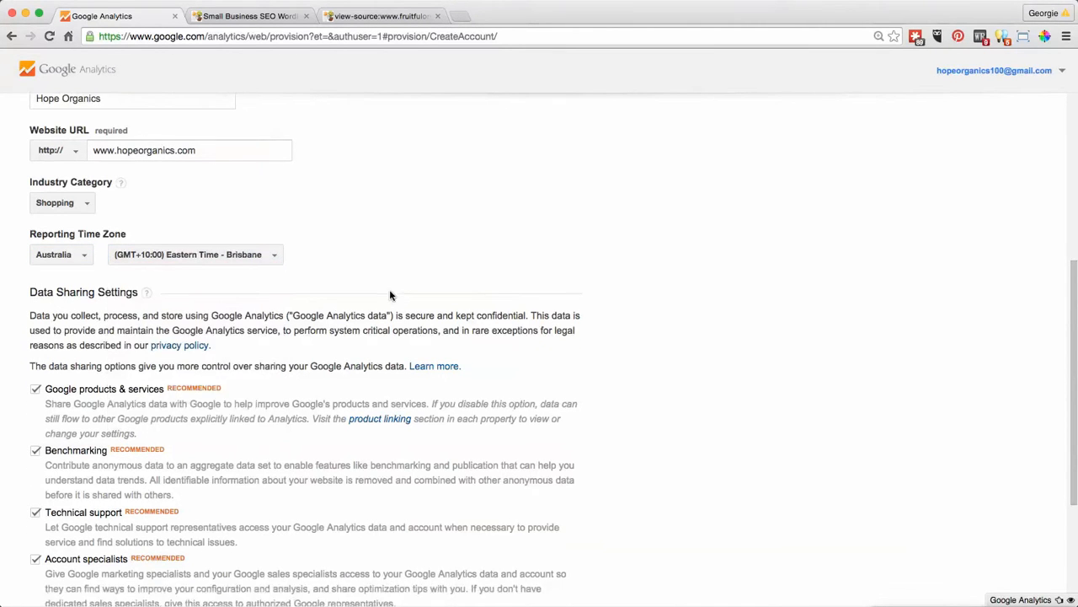
{"action": "left_click", "coordinate": [65, 505]}
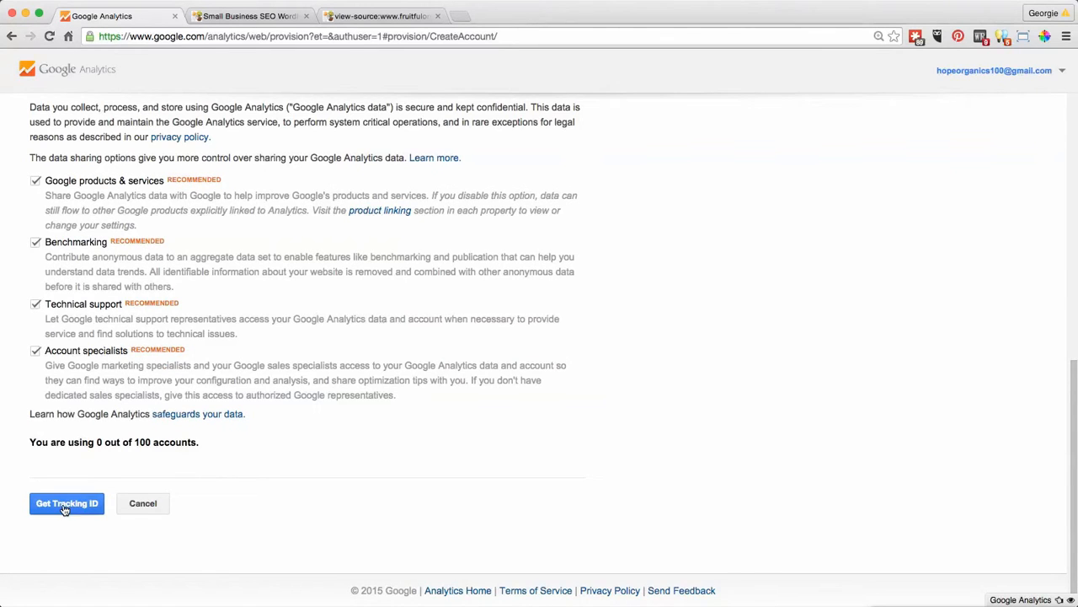
{"action": "left_click", "coordinate": [358, 341]}
{"action": "scroll", "coordinate": [376, 455], "scroll_direction": "down", "scroll_amount": 3}
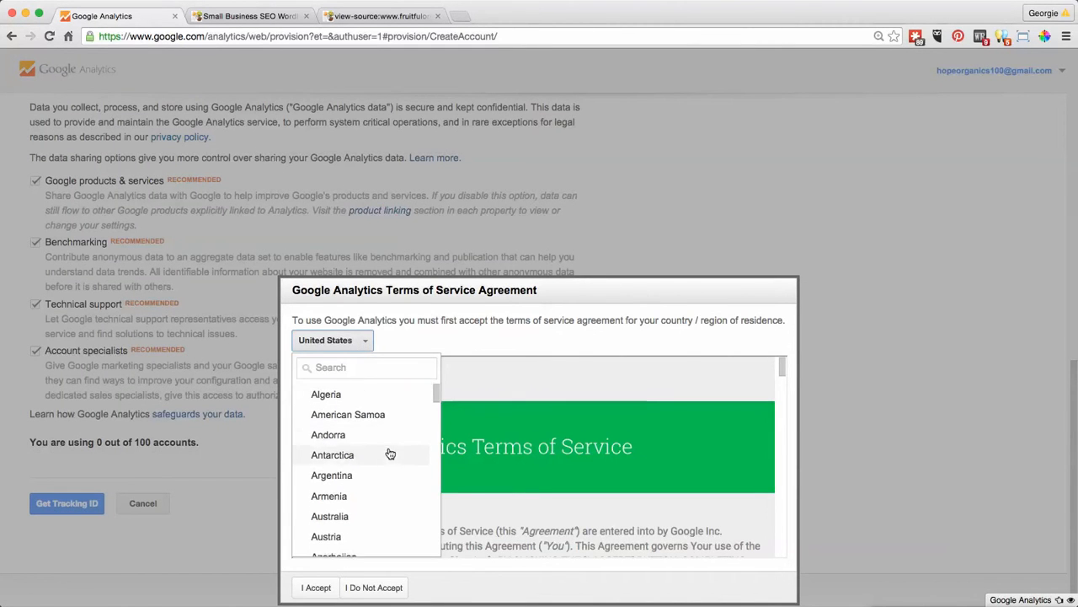
{"action": "left_click", "coordinate": [376, 475]}
{"action": "scroll", "coordinate": [470, 396], "scroll_direction": "down", "scroll_amount": 3}
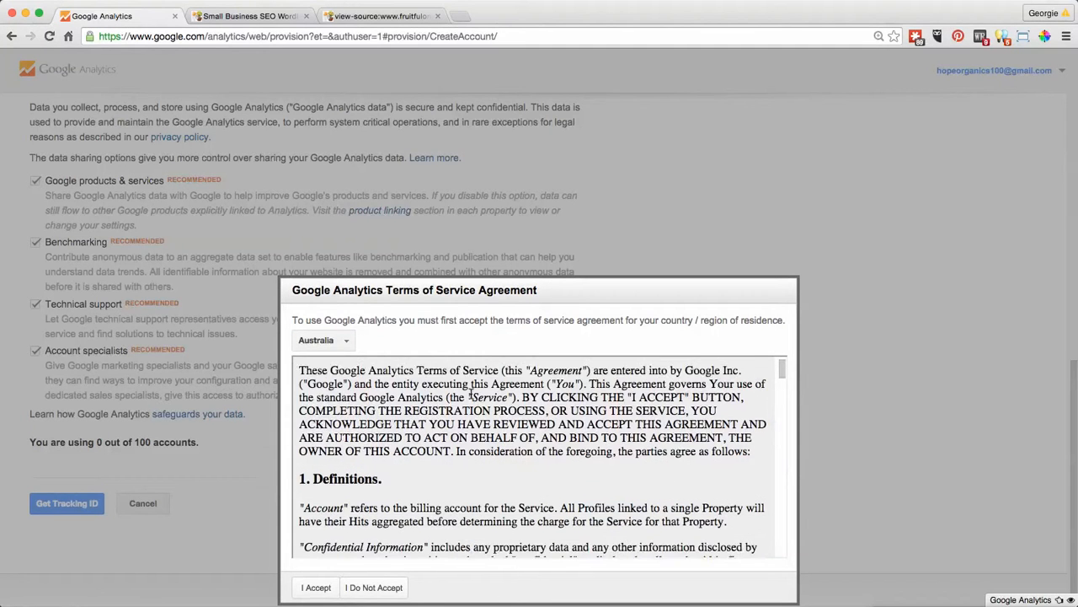
{"action": "left_click", "coordinate": [317, 587]}
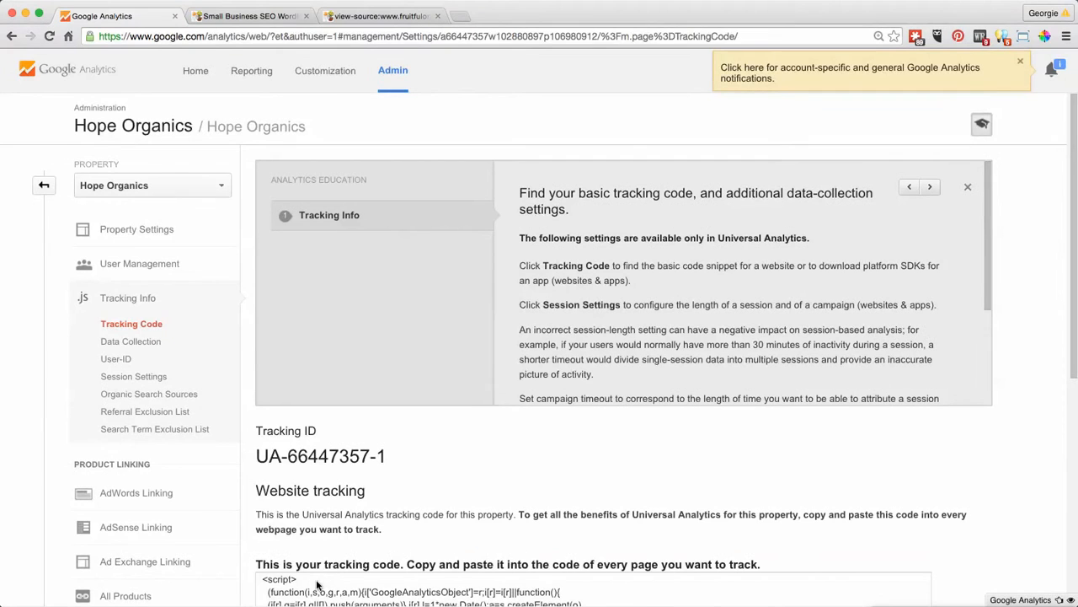
Highlight the website tracking code script and the property's tracking ID on the Tracking Code page.
{"action": "scroll", "coordinate": [465, 463], "scroll_direction": "down", "scroll_amount": 4}
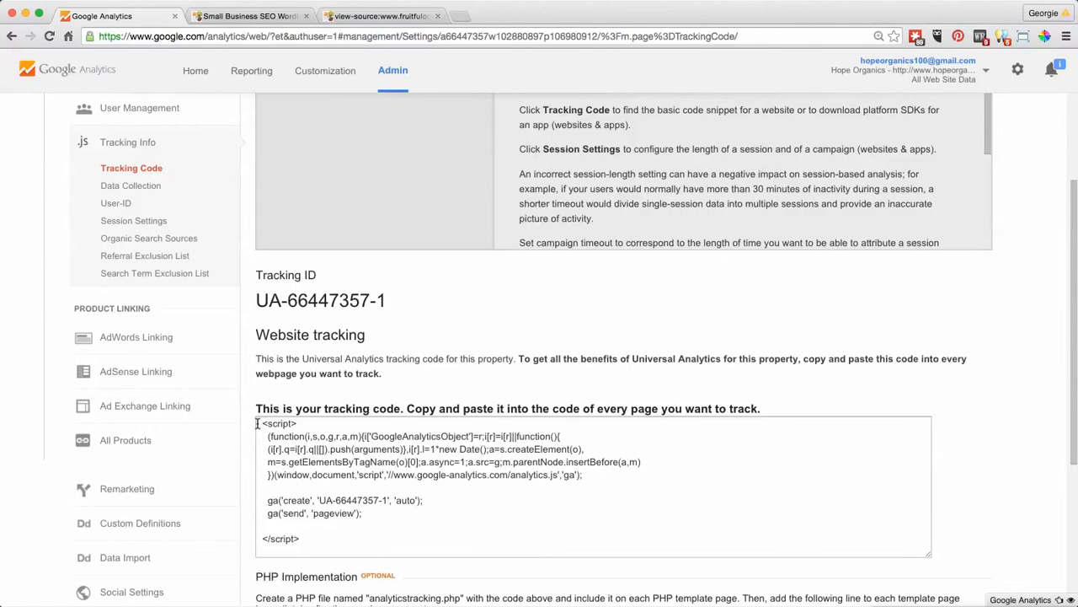
{"action": "left_click_drag", "start_coordinate": [258, 423], "coordinate": [290, 548]}
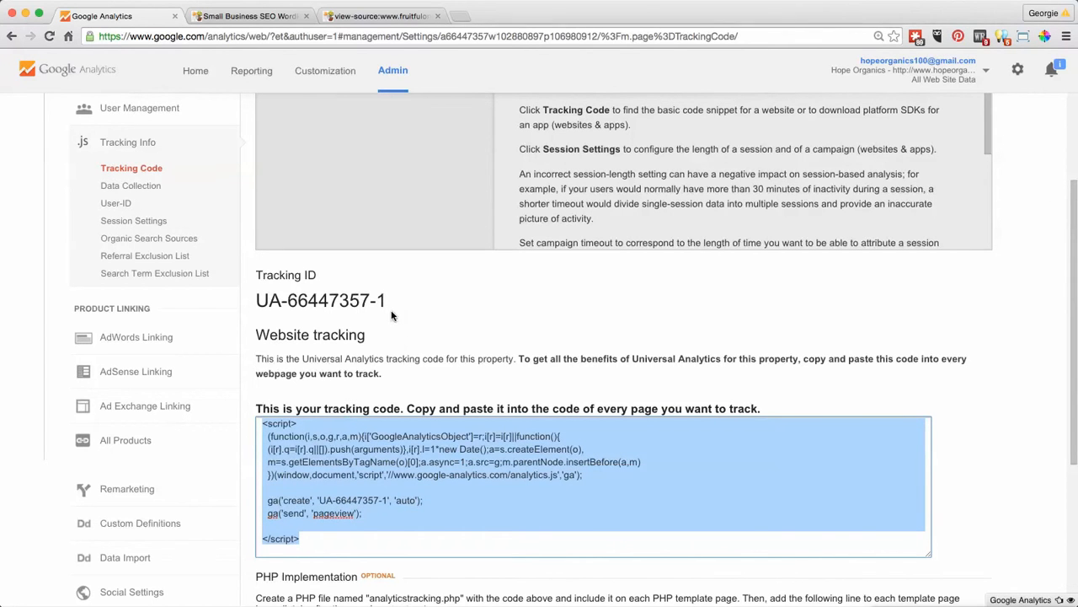
{"action": "left_click_drag", "start_coordinate": [385, 301], "coordinate": [258, 301]}
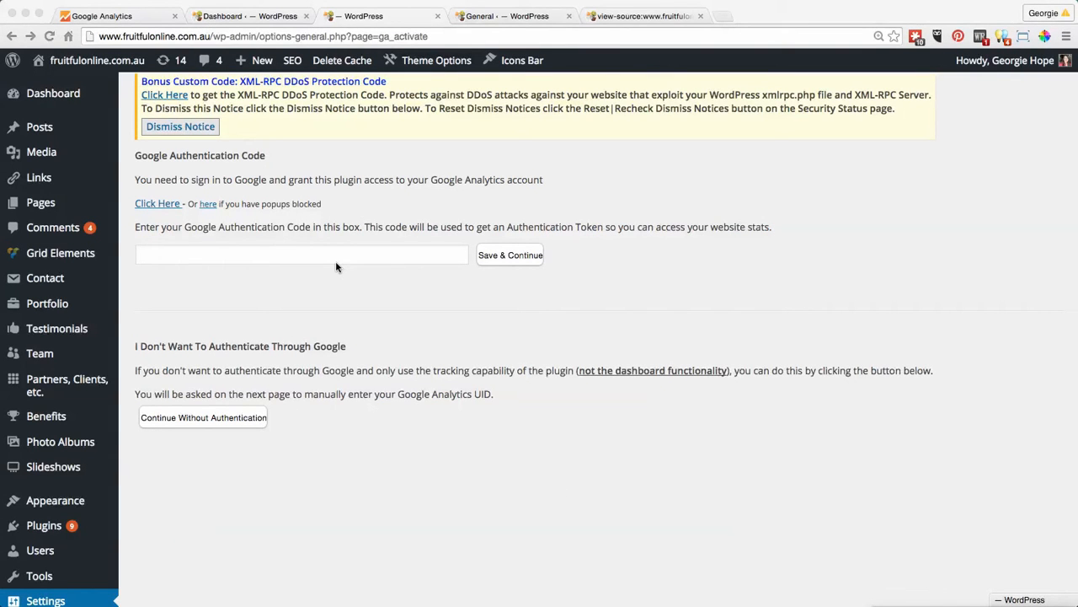
Open the WordPress Plugins page in a new tab placed before the Google Analytics activation tab, and return to the activation tab.
{"action": "scroll", "coordinate": [336, 267], "scroll_direction": "down", "scroll_amount": 5}
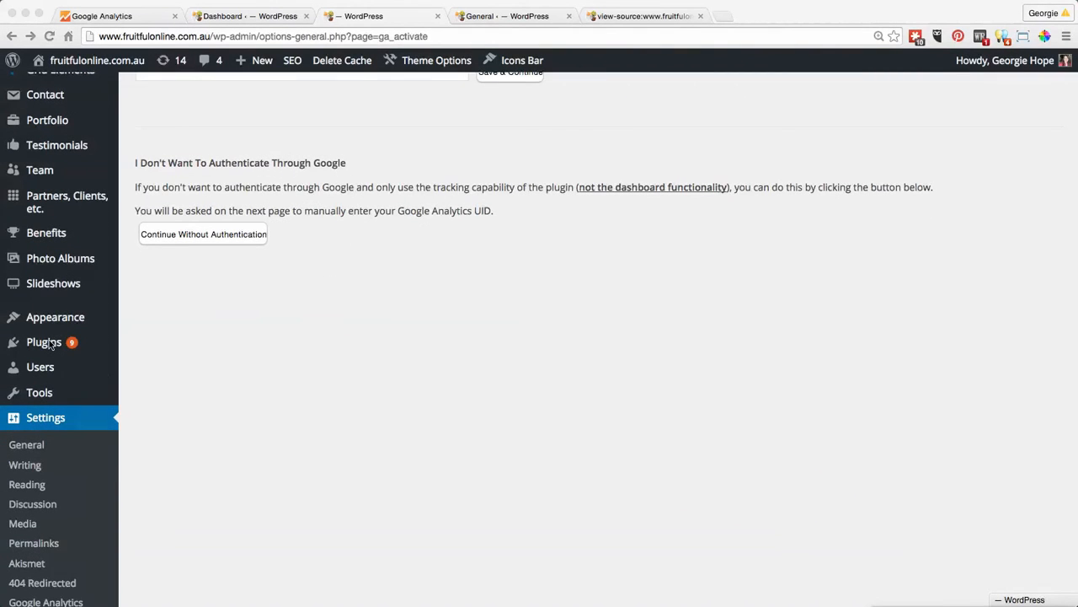
{"action": "left_click", "coordinate": [59, 345]}
{"action": "left_click", "coordinate": [51, 344], "text": "super"}
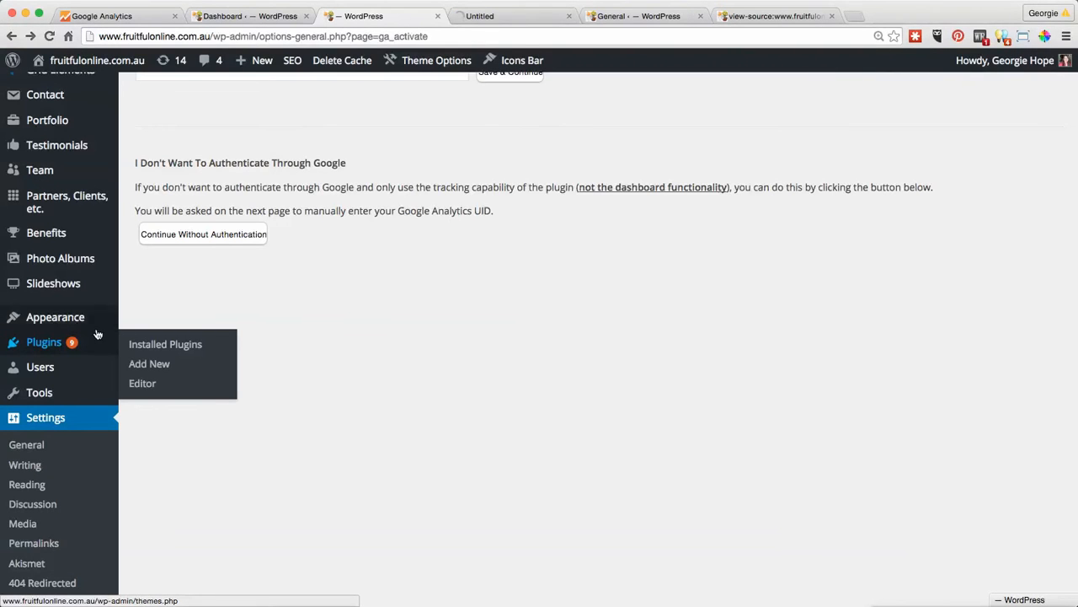
{"action": "left_click_drag", "start_coordinate": [495, 17], "coordinate": [371, 16]}
{"action": "left_click", "coordinate": [492, 17]}
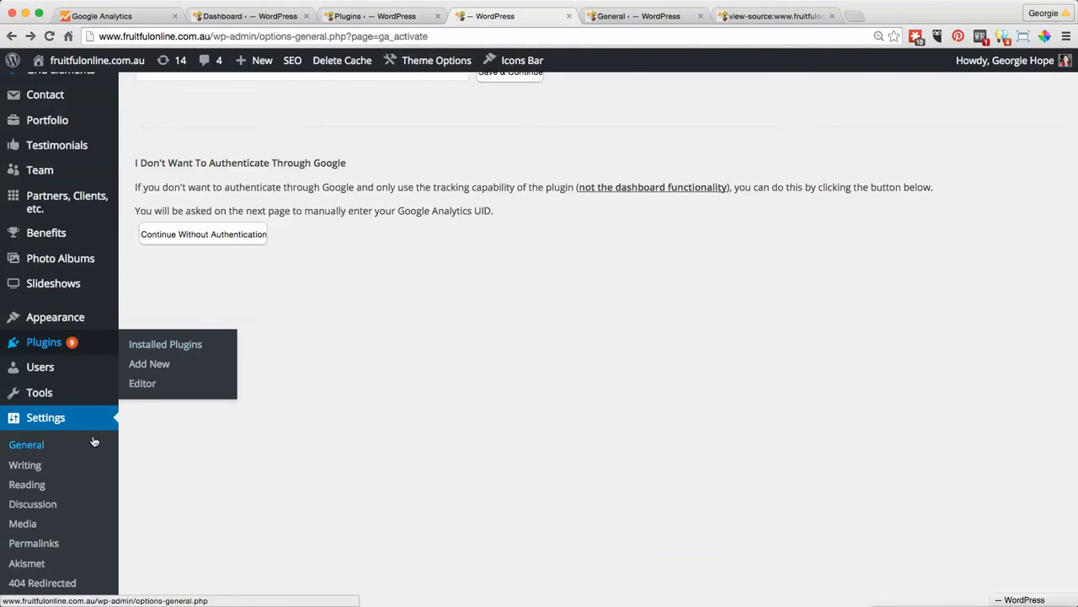
Locate the Google Analytics entry in the WordPress settings and the Google Analyticator plugin among the installed plugins.
{"action": "scroll", "coordinate": [95, 441], "scroll_direction": "down", "scroll_amount": 3}
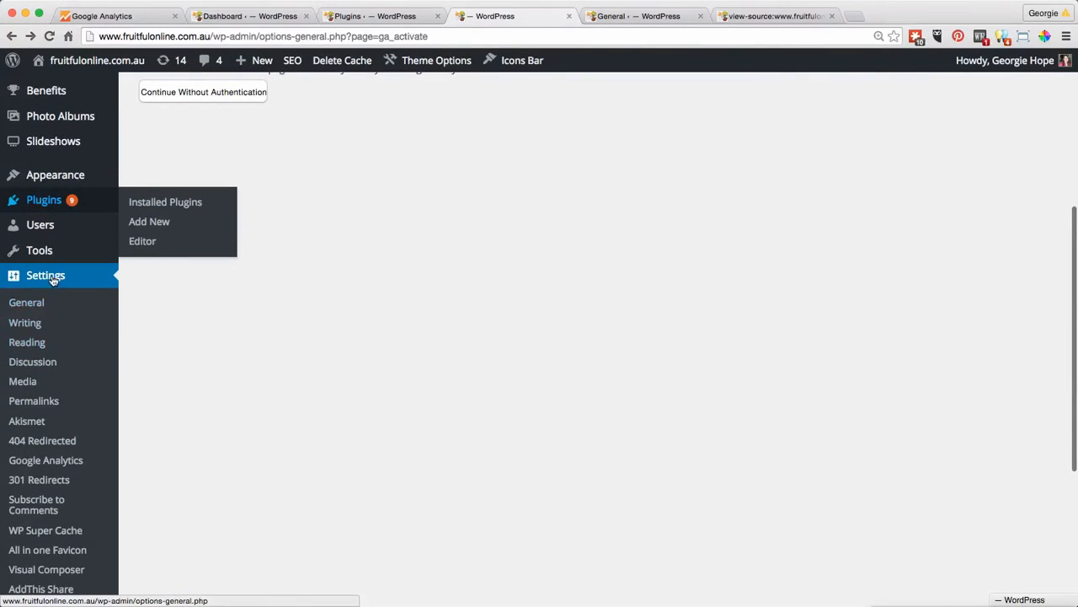
{"action": "scroll", "coordinate": [109, 329], "scroll_direction": "down", "scroll_amount": 4}
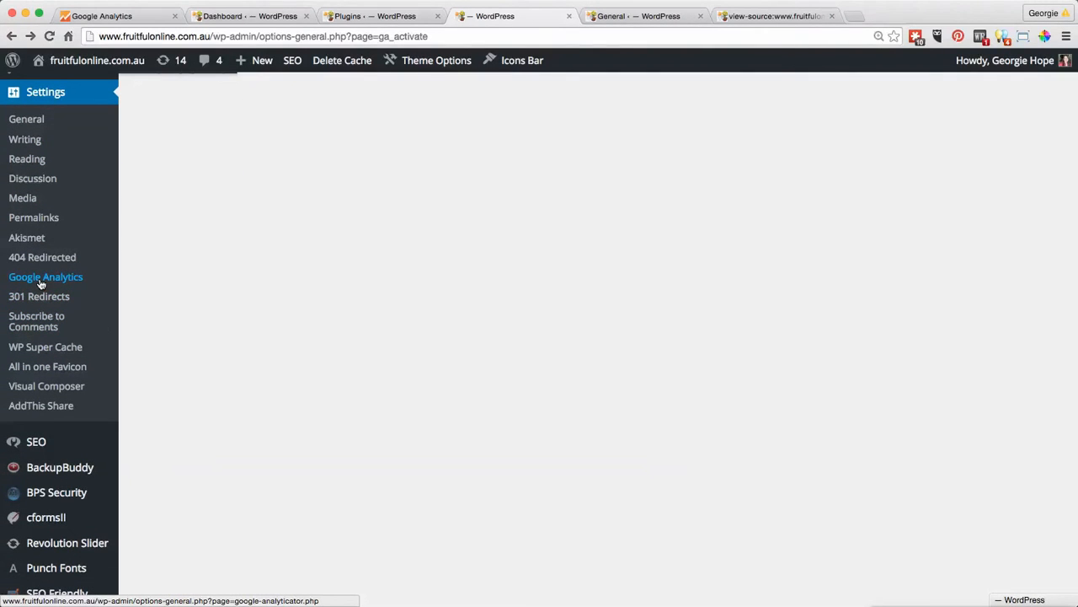
{"action": "left_click", "coordinate": [361, 19]}
{"action": "scroll", "coordinate": [474, 371], "scroll_direction": "down", "scroll_amount": 5}
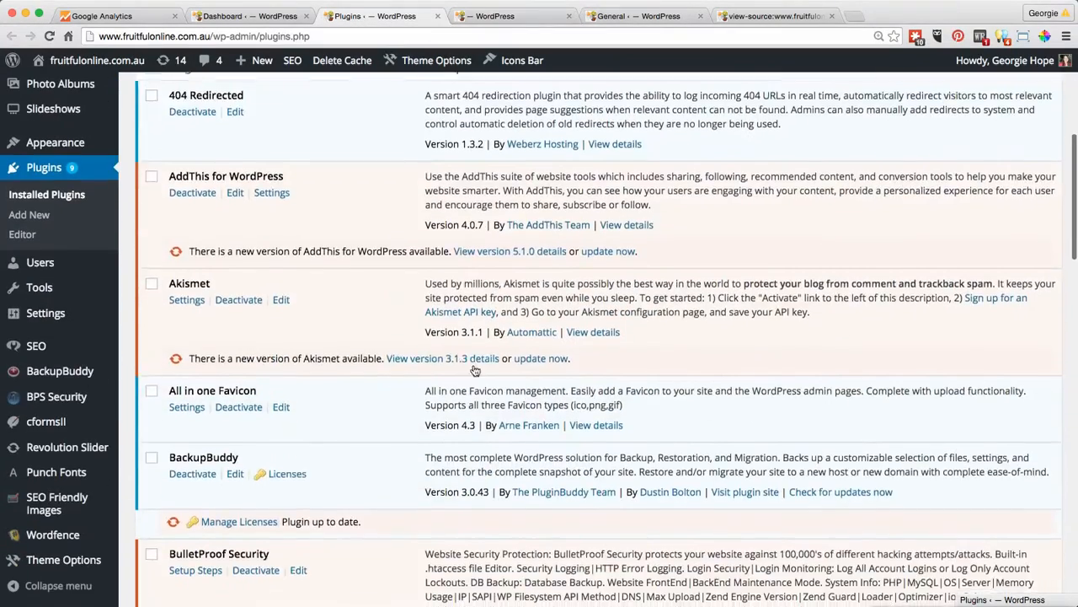
{"action": "scroll", "coordinate": [474, 371], "scroll_direction": "down", "scroll_amount": 8}
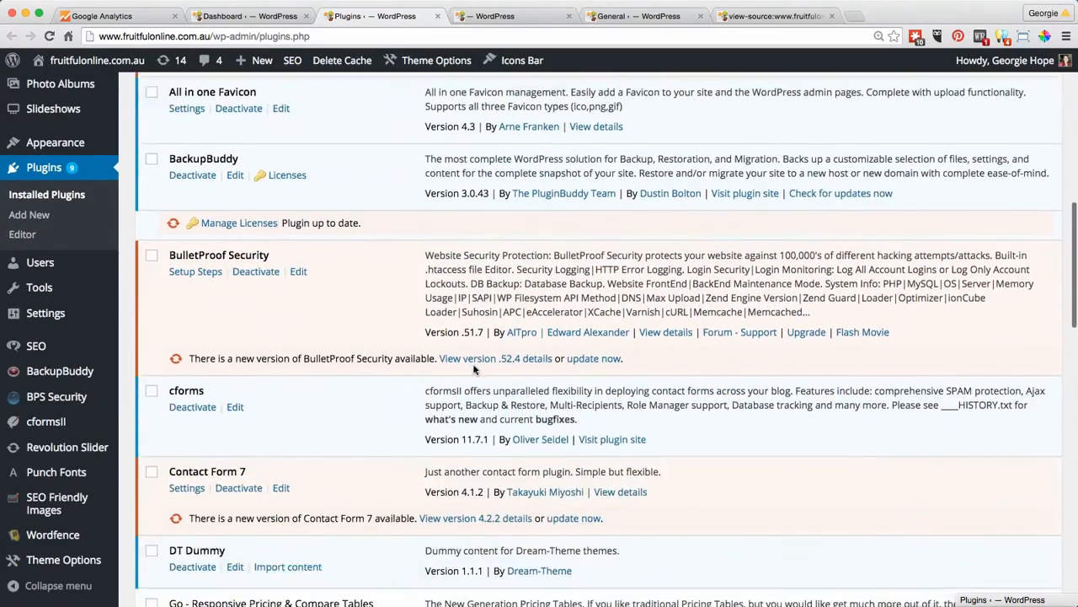
{"action": "scroll", "coordinate": [475, 371], "scroll_direction": "down", "scroll_amount": 3}
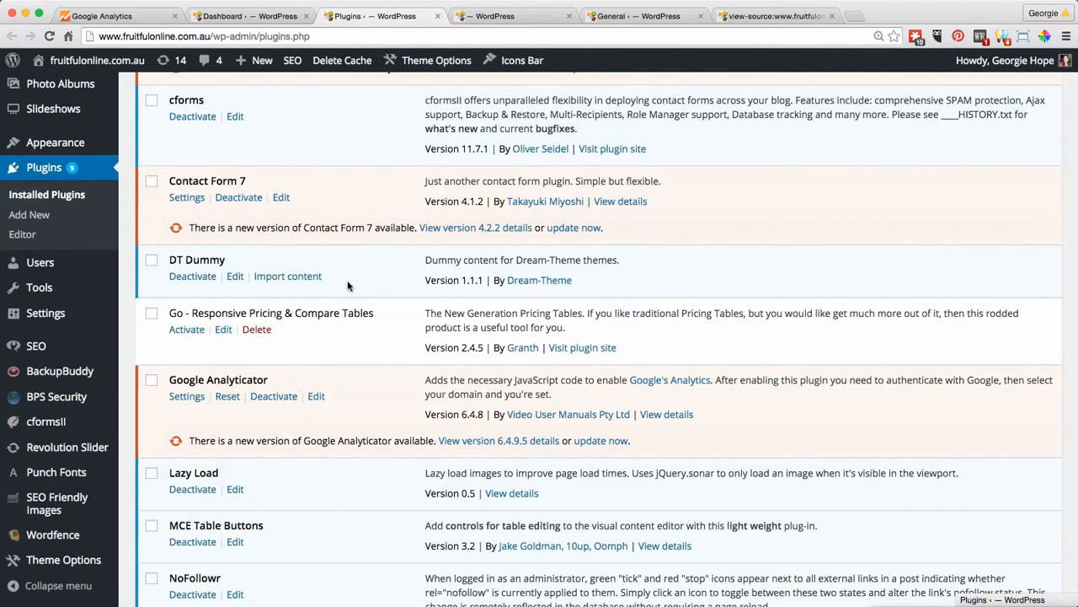
Return to the Google Analytics activation page and continue to the plugin settings without authenticating through Google.
{"action": "left_click", "coordinate": [502, 16]}
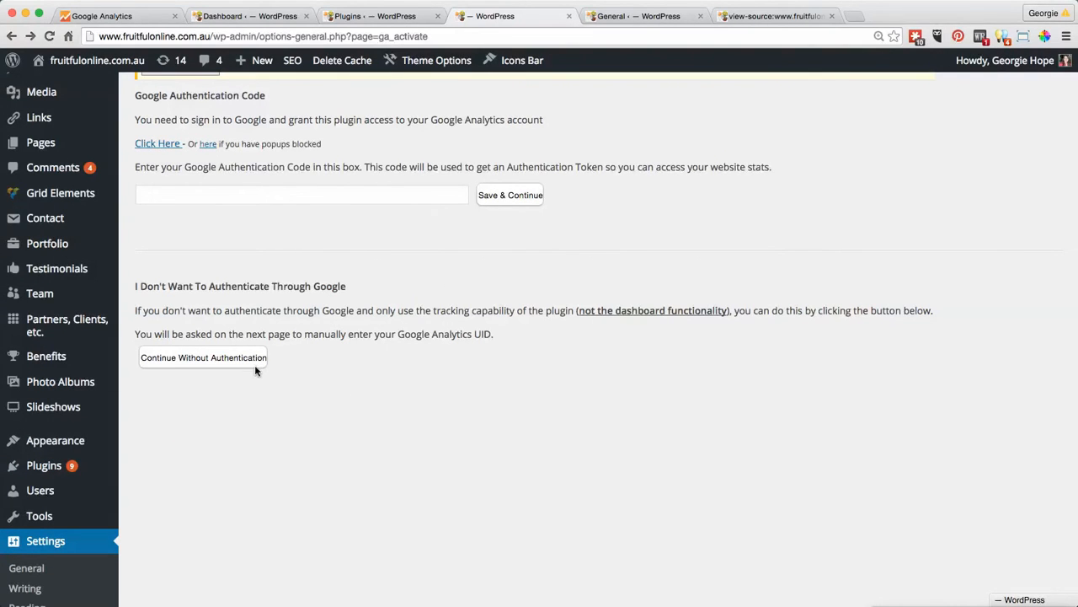
{"action": "left_click", "coordinate": [200, 357]}
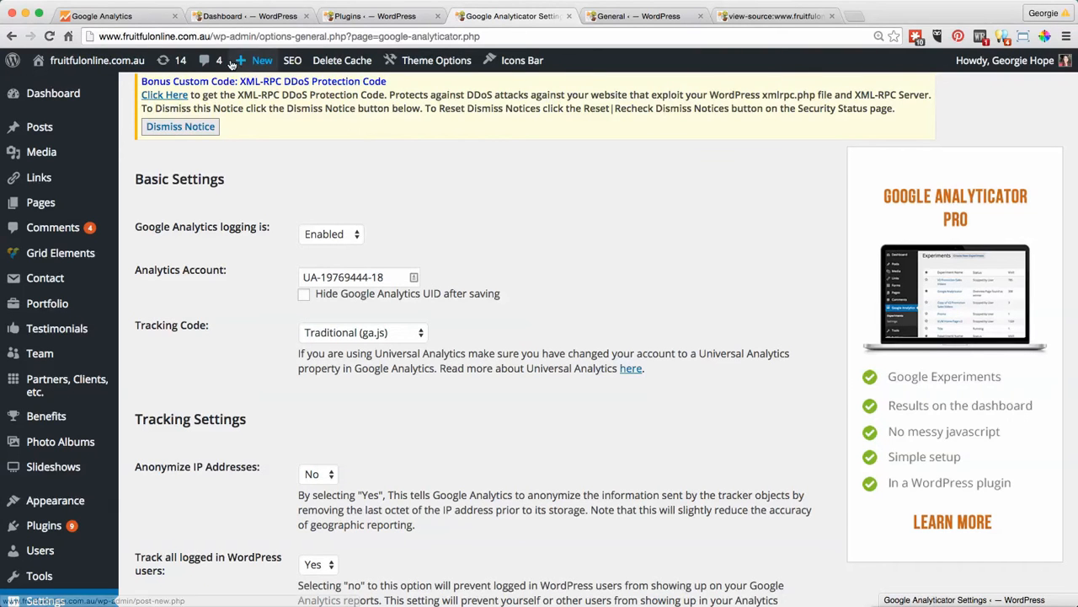
Check the Tracking ID on the Google Analytics Tracking Code page, and return to the Google Analyticator settings.
{"action": "left_click", "coordinate": [124, 19]}
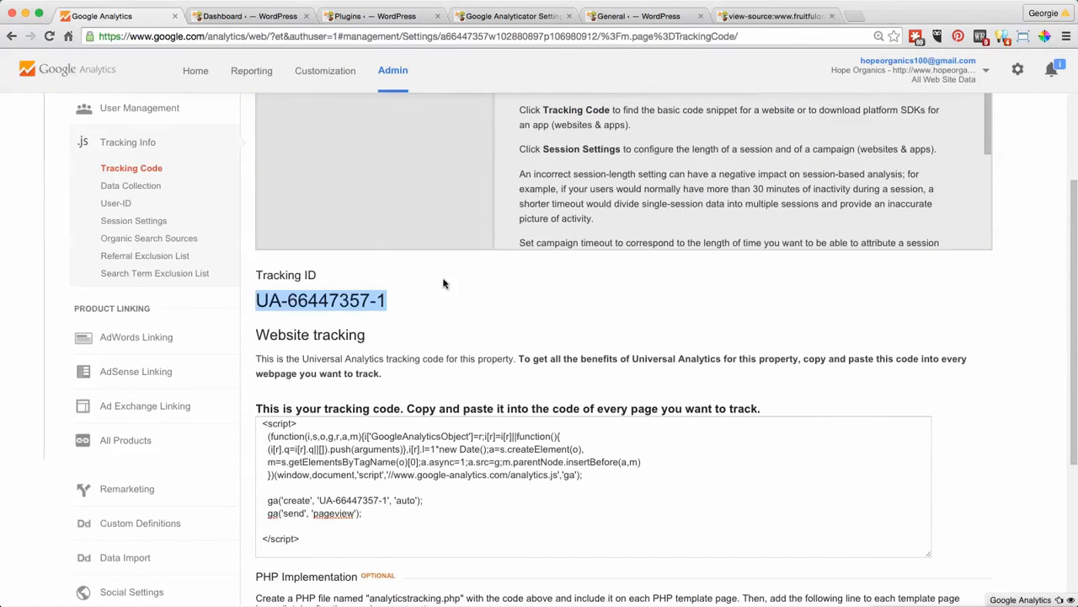
{"action": "scroll", "coordinate": [496, 313], "scroll_direction": "up", "scroll_amount": 2}
{"action": "scroll", "coordinate": [495, 313], "scroll_direction": "up", "scroll_amount": 1}
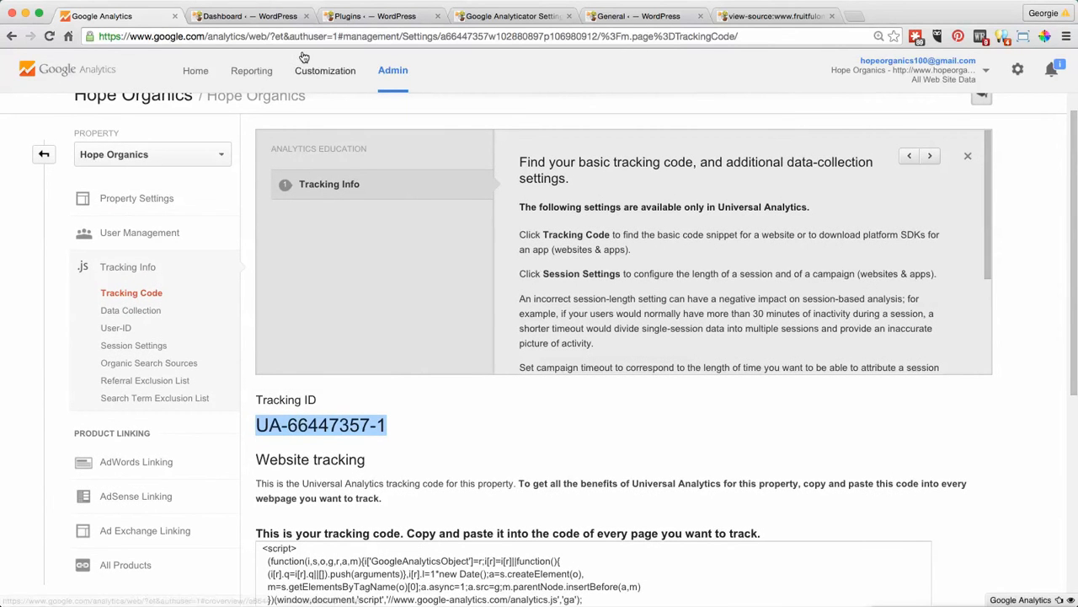
{"action": "left_click", "coordinate": [274, 18]}
{"action": "left_click", "coordinate": [335, 22]}
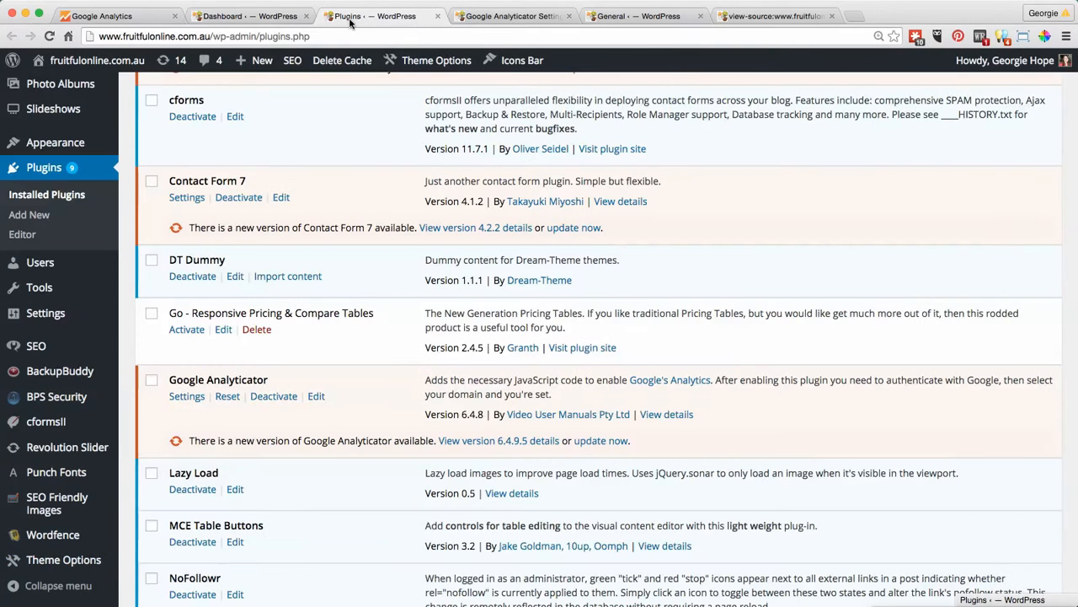
{"action": "left_click", "coordinate": [509, 15]}
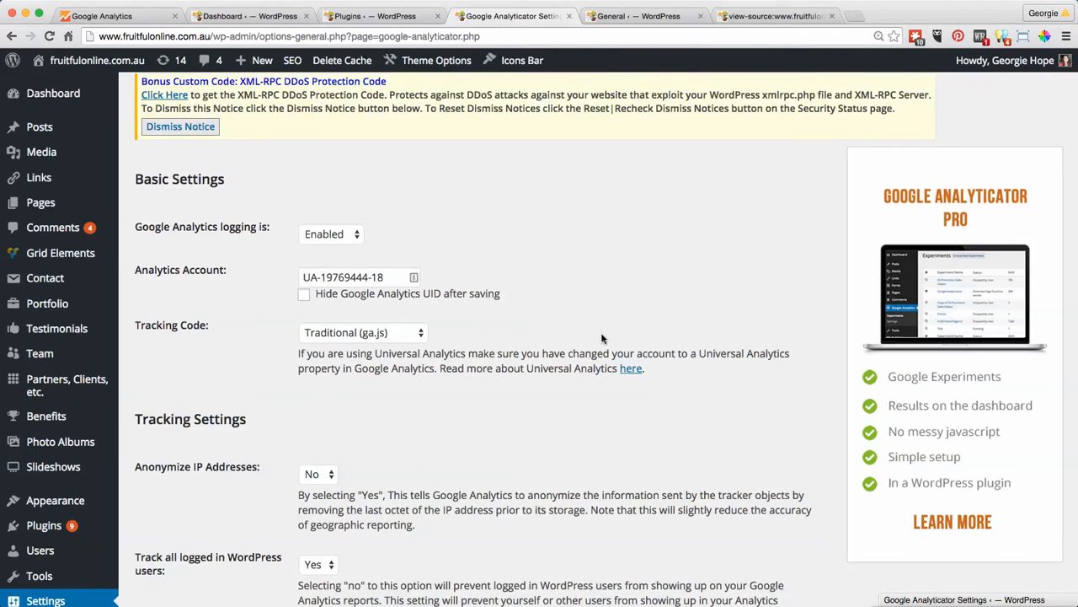
Review the Google Analyticator tracking options, from the user roles not to track through to the additional tracking code section.
{"action": "scroll", "coordinate": [602, 338], "scroll_direction": "down", "scroll_amount": 5}
{"action": "scroll", "coordinate": [602, 339], "scroll_direction": "down", "scroll_amount": 5}
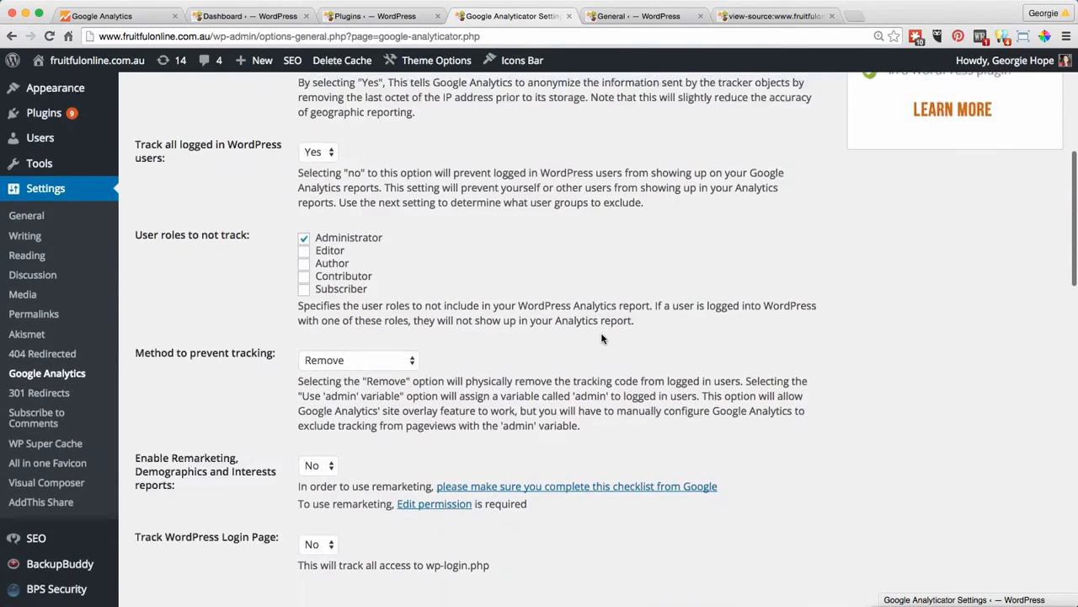
{"action": "left_click", "coordinate": [305, 221]}
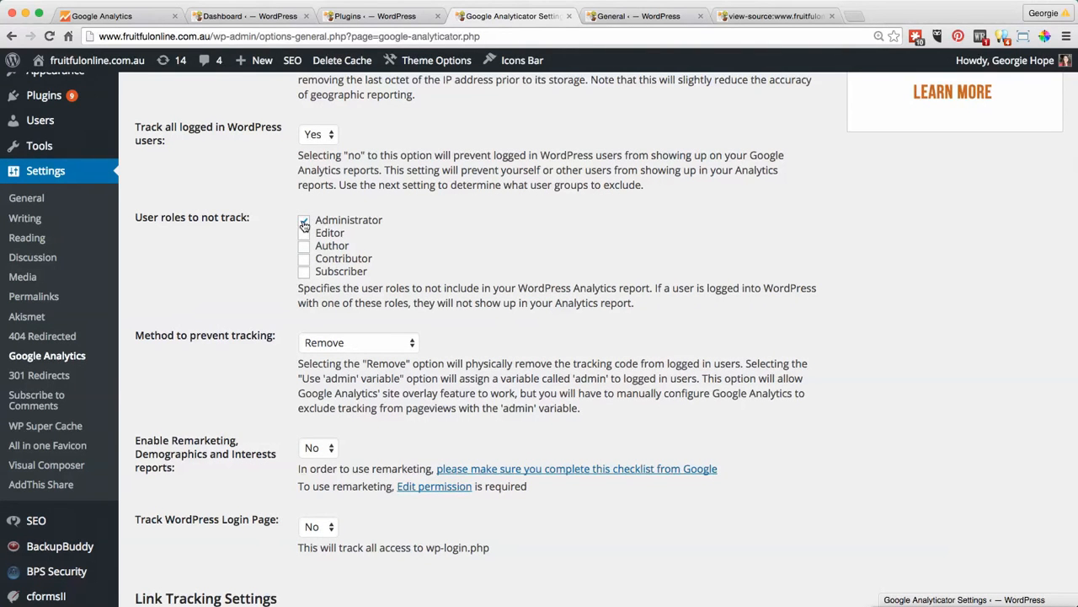
{"action": "scroll", "coordinate": [461, 242], "scroll_direction": "down", "scroll_amount": 5}
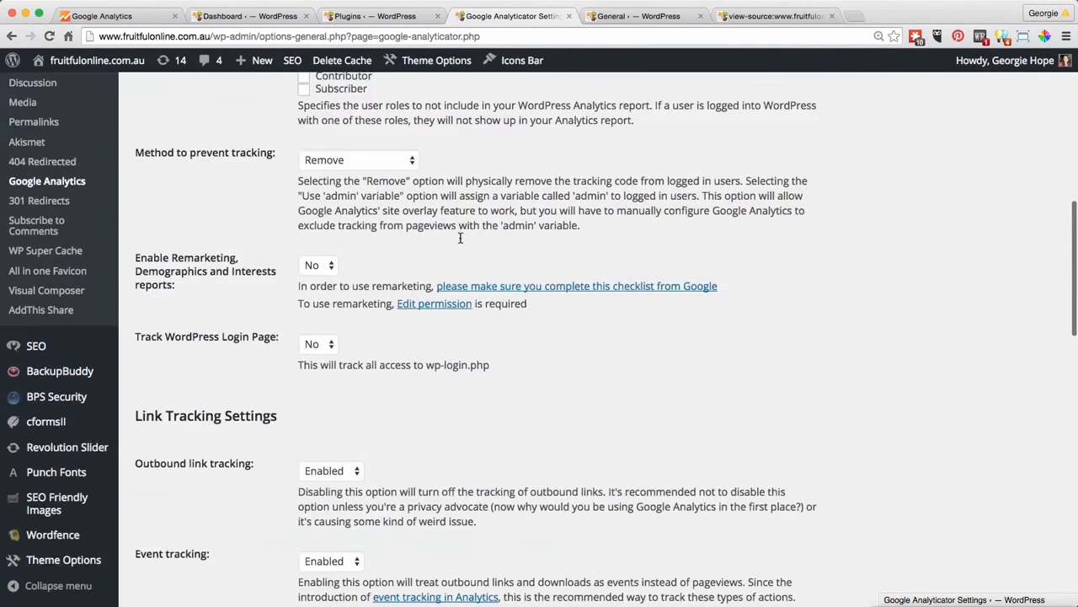
{"action": "scroll", "coordinate": [461, 242], "scroll_direction": "down", "scroll_amount": 12}
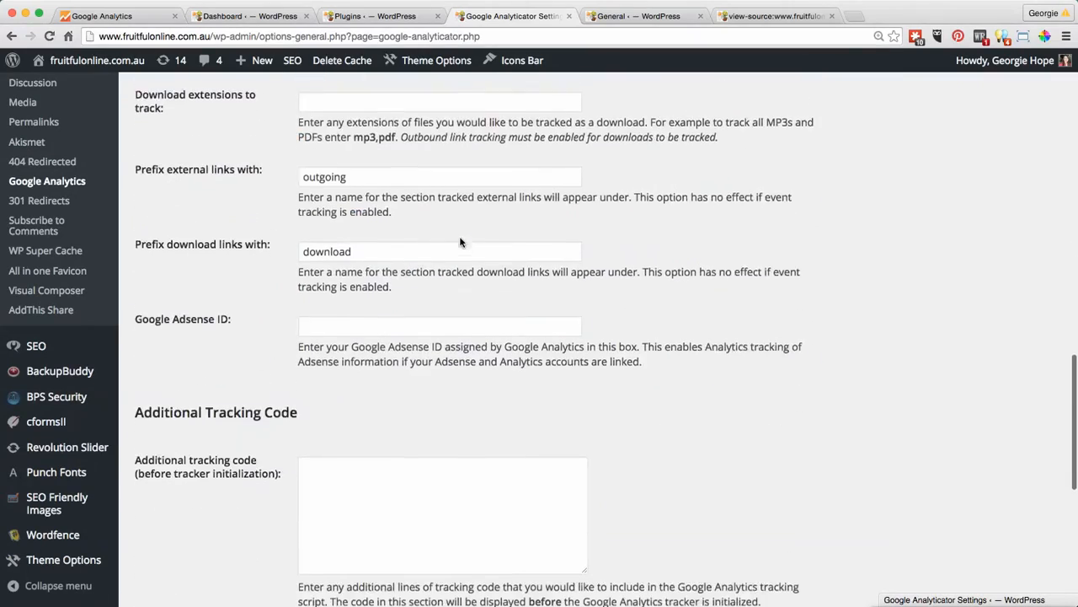
{"action": "scroll", "coordinate": [460, 240], "scroll_direction": "down", "scroll_amount": 2}
{"action": "scroll", "coordinate": [460, 240], "scroll_direction": "up", "scroll_amount": 20}
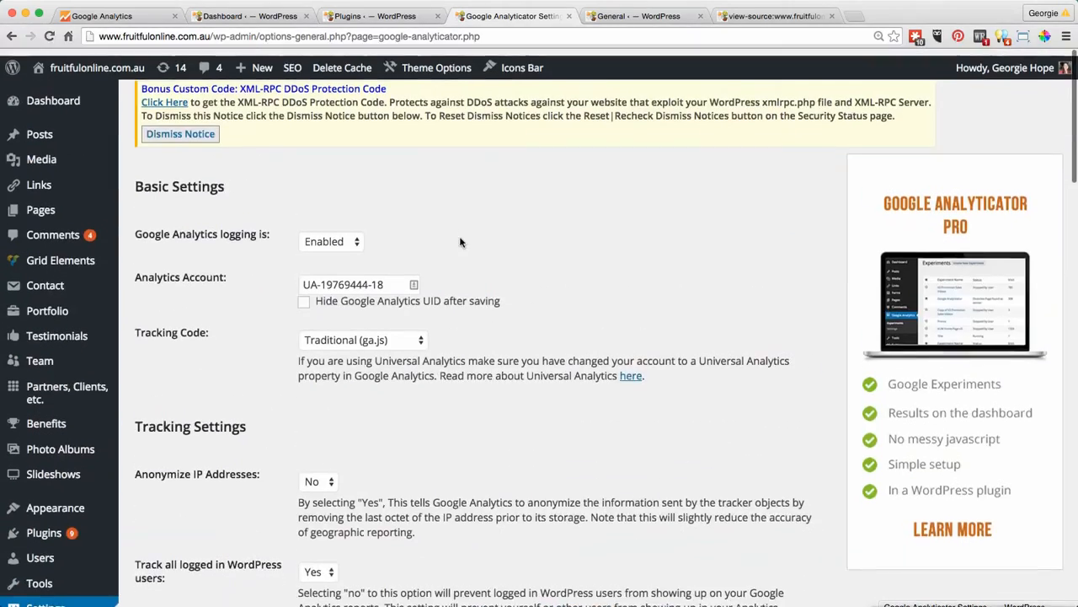
Switch to the WordPress Theme Options tab and open the General options page.
{"action": "left_click", "coordinate": [634, 22]}
{"action": "scroll", "coordinate": [140, 356], "scroll_direction": "down", "scroll_amount": 8}
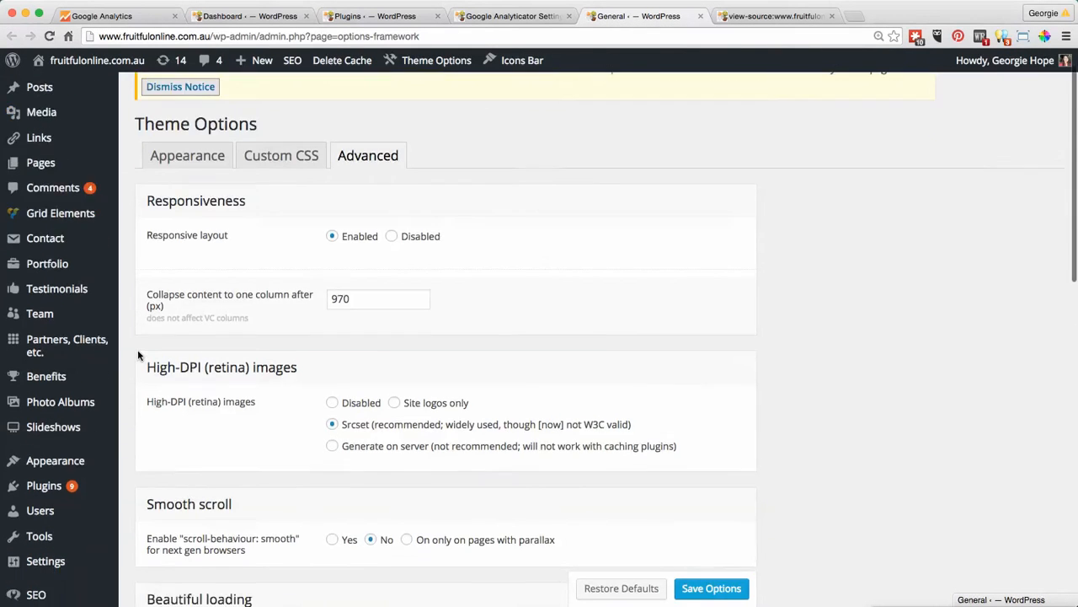
{"action": "scroll", "coordinate": [139, 356], "scroll_direction": "down", "scroll_amount": 2}
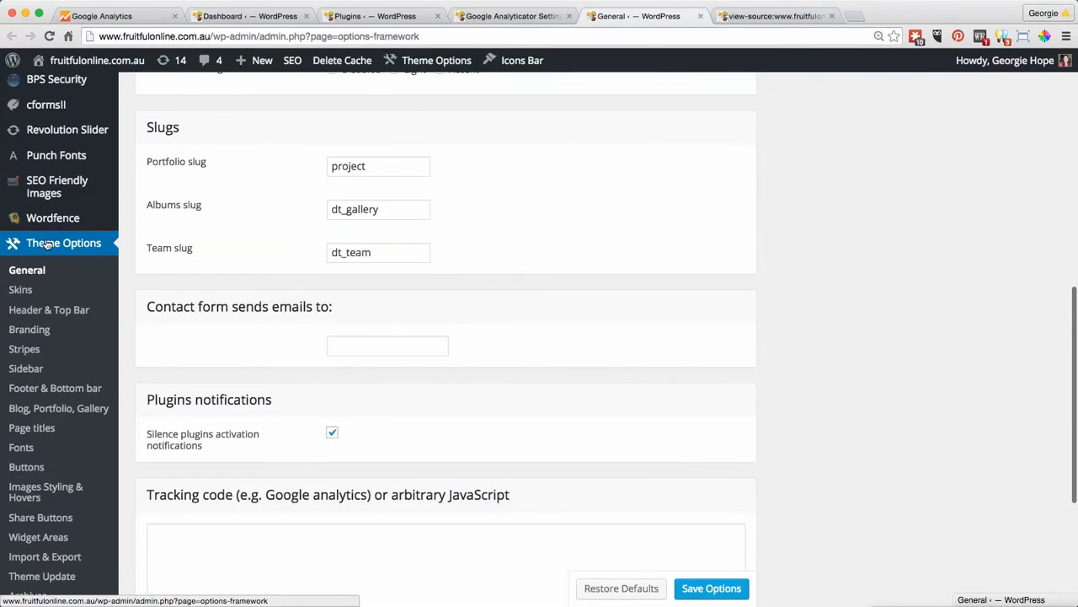
{"action": "scroll", "coordinate": [87, 270], "scroll_direction": "down", "scroll_amount": 4}
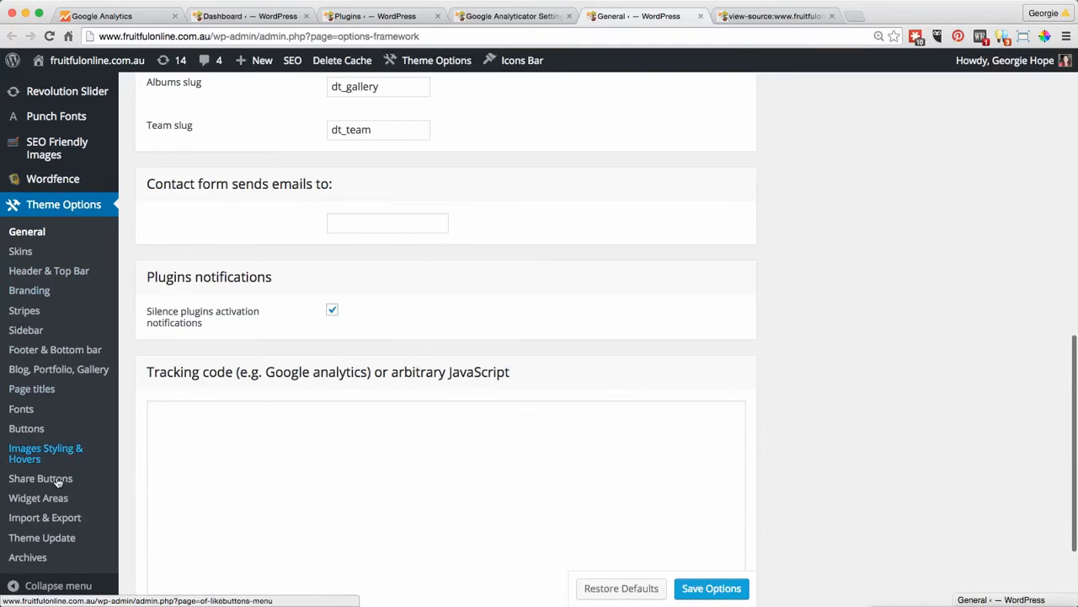
{"action": "left_click", "coordinate": [44, 236]}
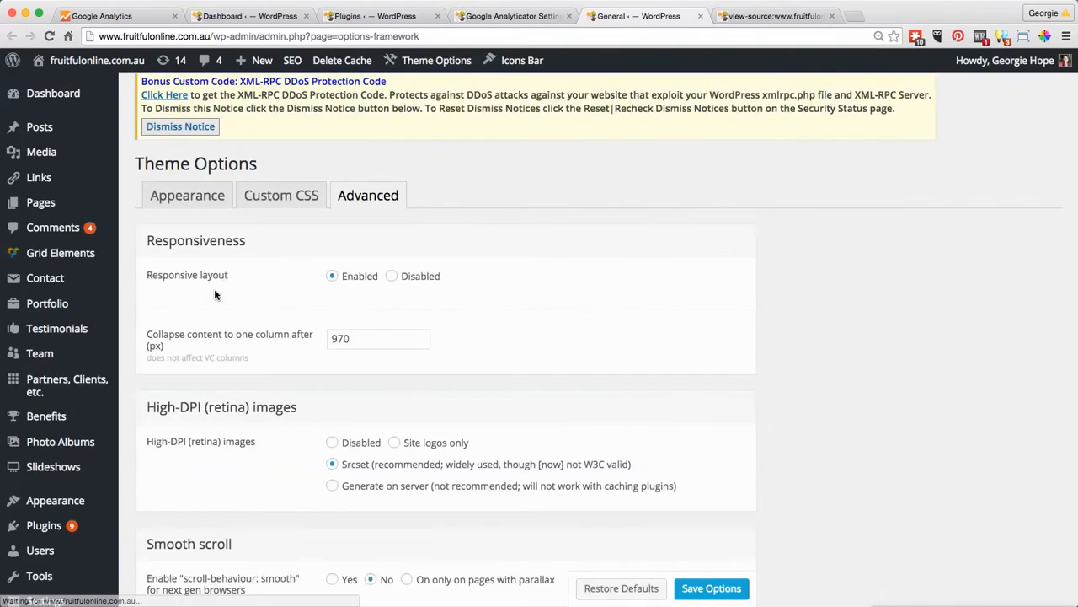
Look through the theme's Appearance, Custom CSS and Advanced options, and examine the Advanced field for tracking code or arbitrary JavaScript.
{"action": "mouse_move", "coordinate": [74, 259]}
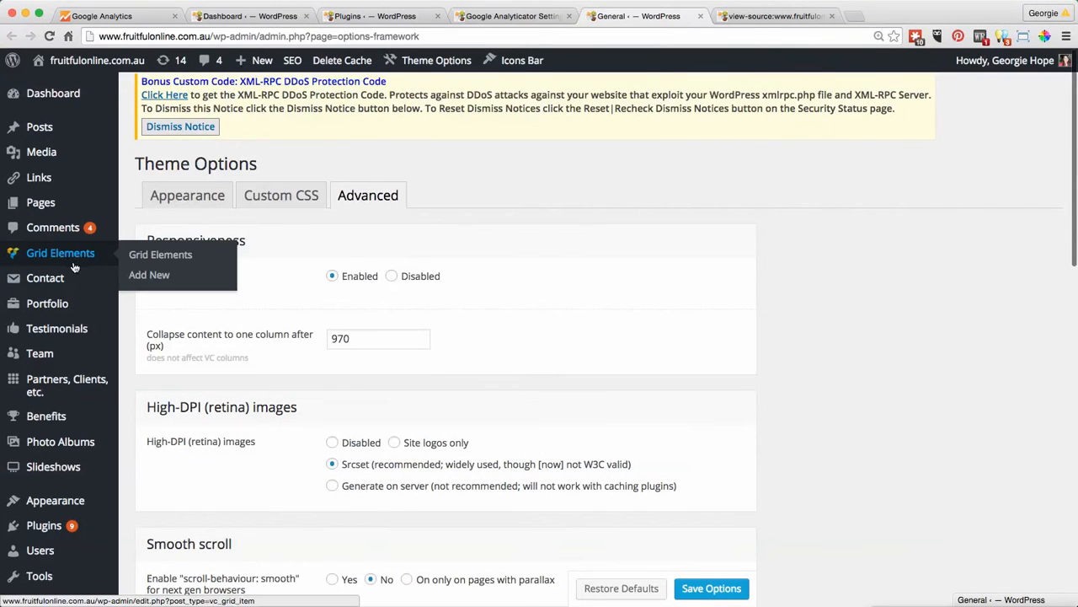
{"action": "left_click", "coordinate": [185, 197]}
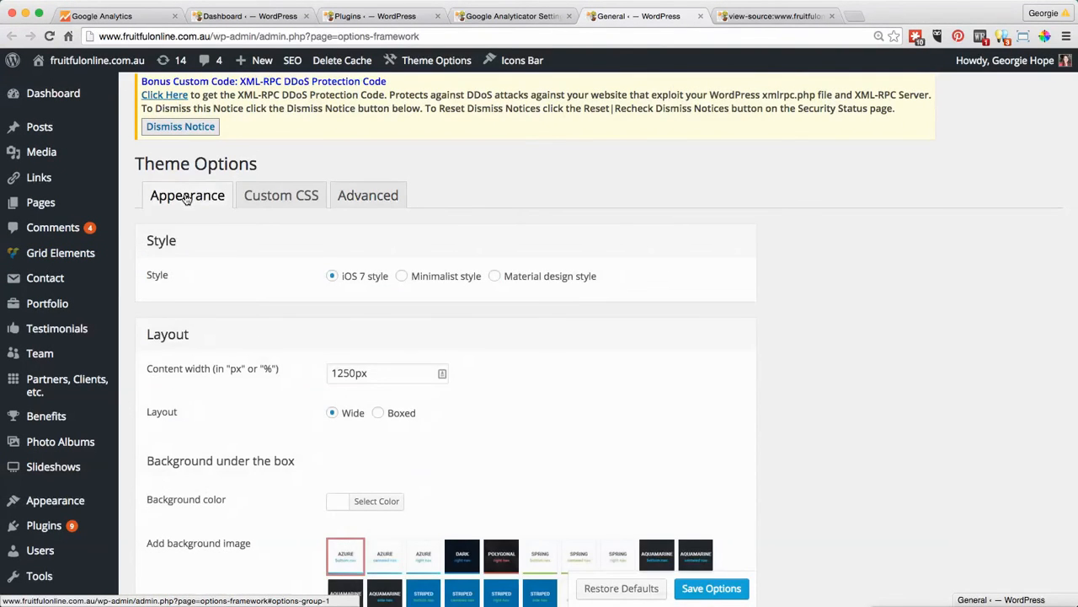
{"action": "left_click", "coordinate": [275, 203]}
{"action": "left_click", "coordinate": [364, 205]}
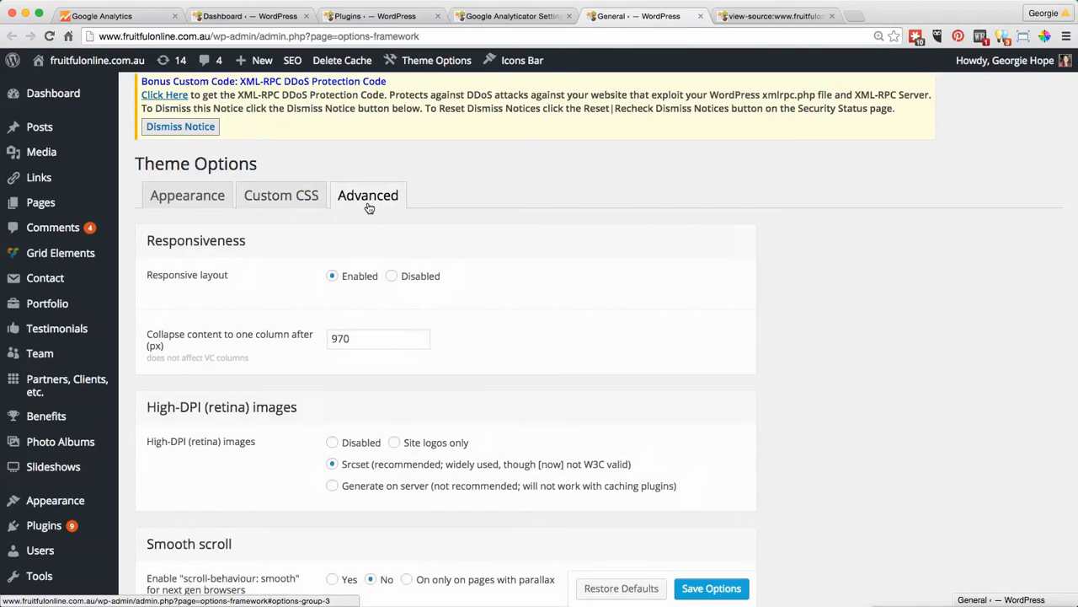
{"action": "scroll", "coordinate": [550, 325], "scroll_direction": "down", "scroll_amount": 2}
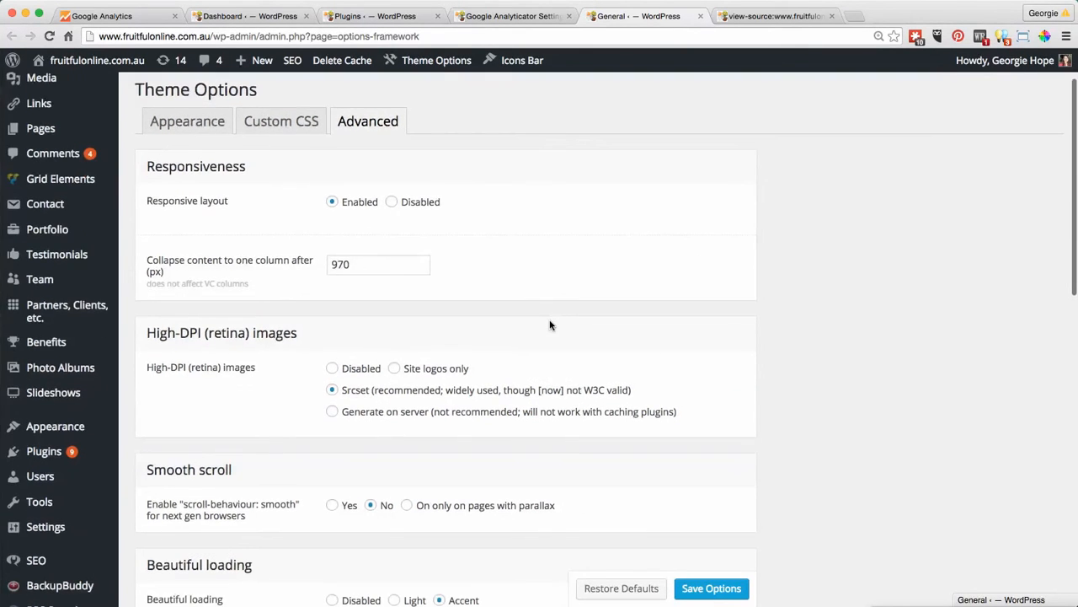
{"action": "scroll", "coordinate": [551, 325], "scroll_direction": "down", "scroll_amount": 20}
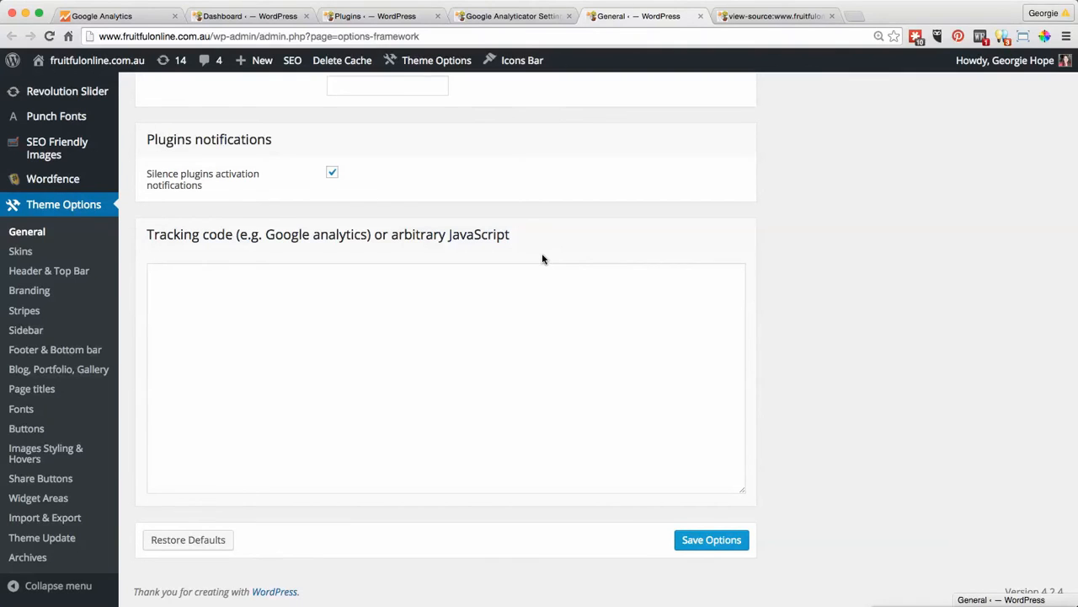
{"action": "mouse_move", "coordinate": [89, 71]}
{"action": "scroll", "coordinate": [238, 411], "scroll_direction": "up", "scroll_amount": 15}
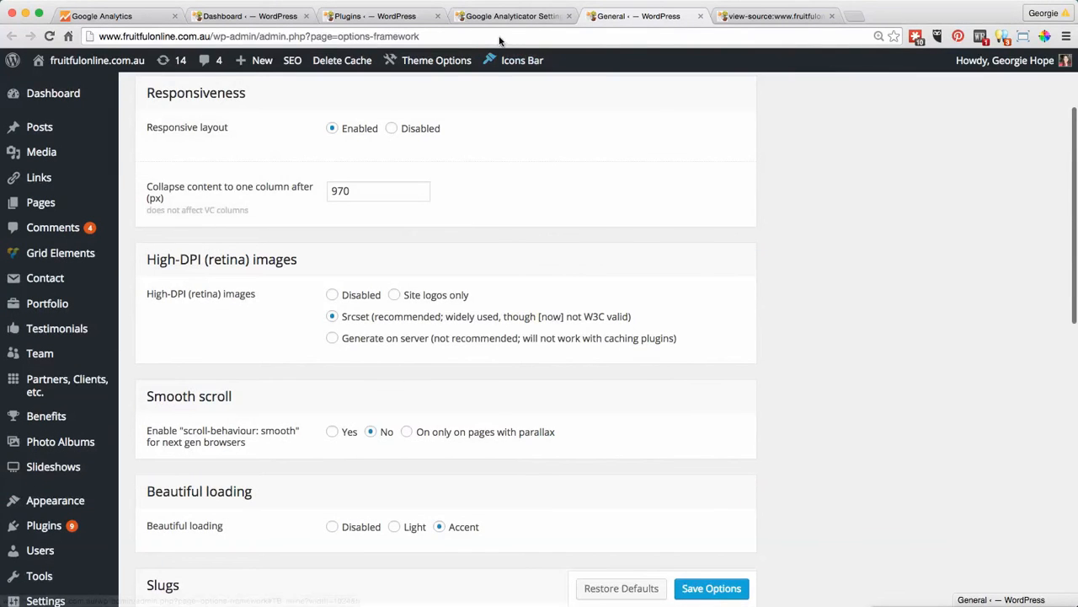
Go back to the Google Analyticator settings and review the basic settings and tracking settings.
{"action": "left_click", "coordinate": [490, 24]}
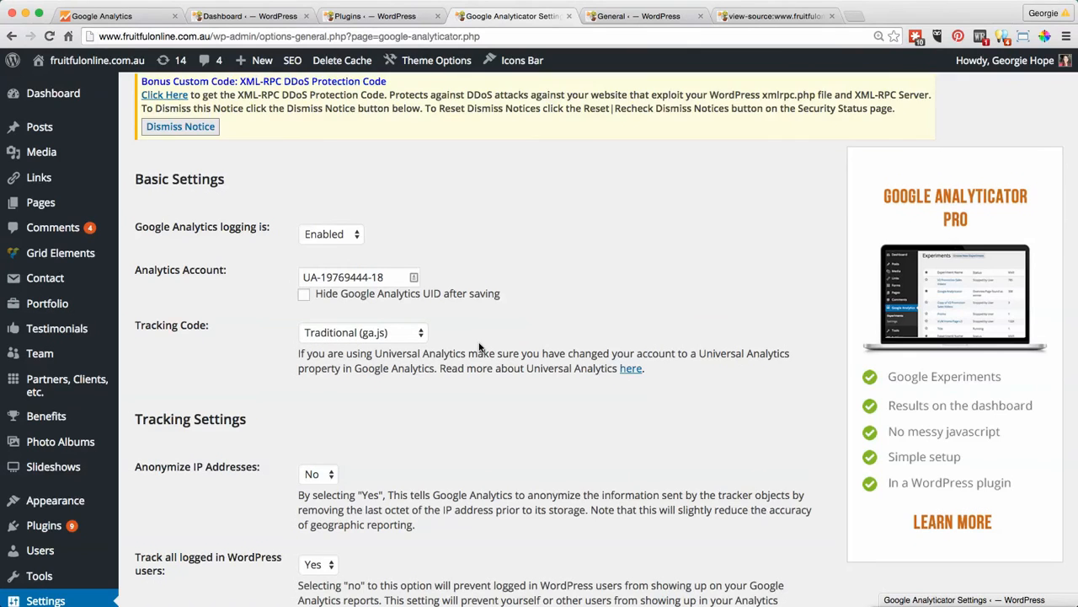
{"action": "scroll", "coordinate": [479, 343], "scroll_direction": "down", "scroll_amount": 2}
{"action": "scroll", "coordinate": [478, 343], "scroll_direction": "down", "scroll_amount": 1}
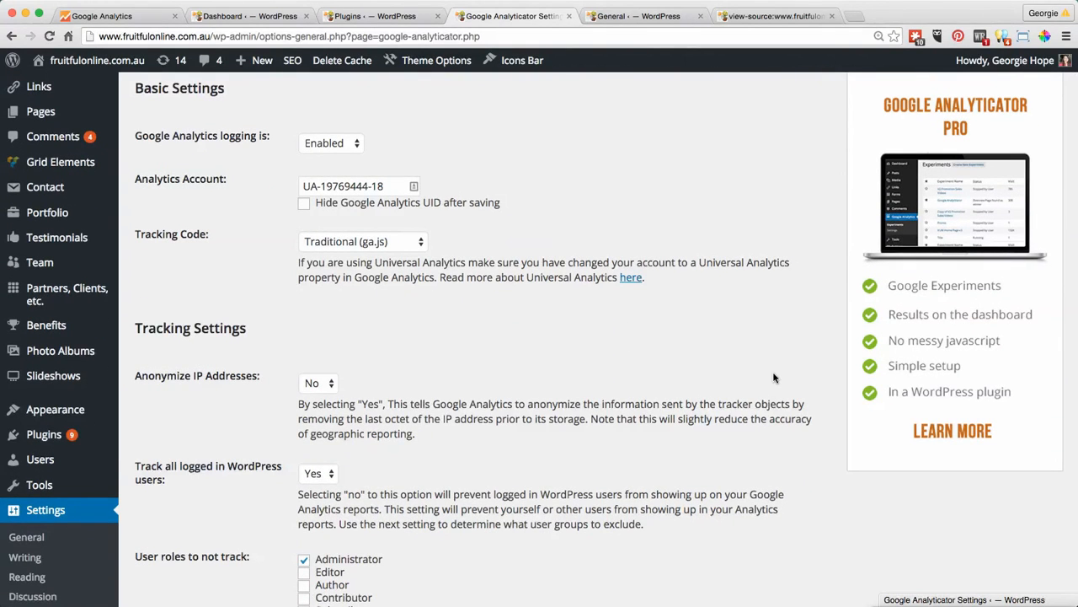
{"action": "scroll", "coordinate": [775, 378], "scroll_direction": "up", "scroll_amount": 3}
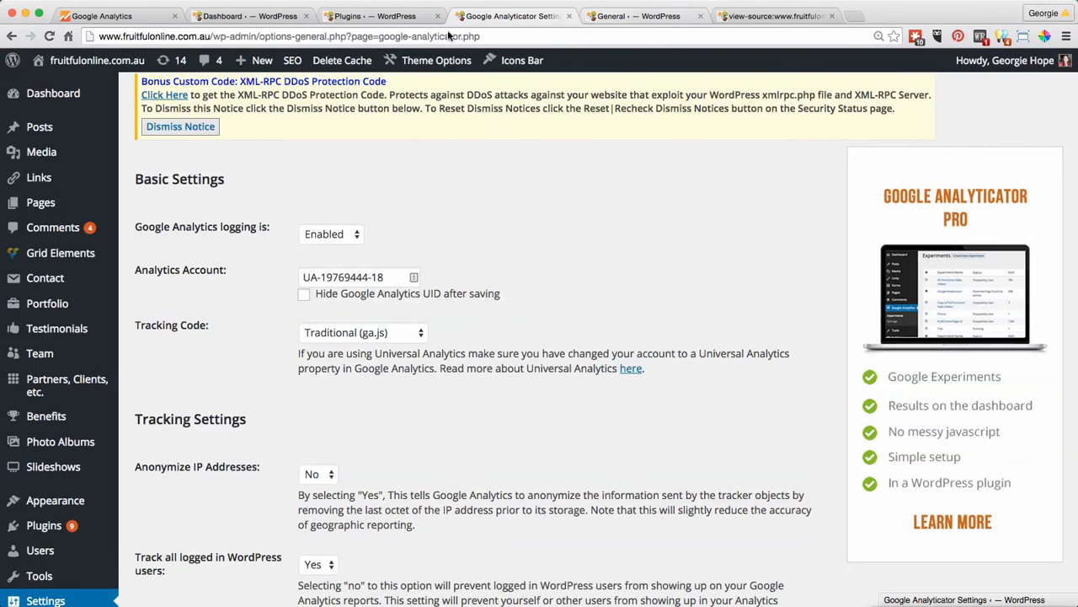
Return to the Google Analytics Tracking Code page and review the Tracking ID, website tracking script and optional implementation sections.
{"action": "left_click", "coordinate": [372, 17]}
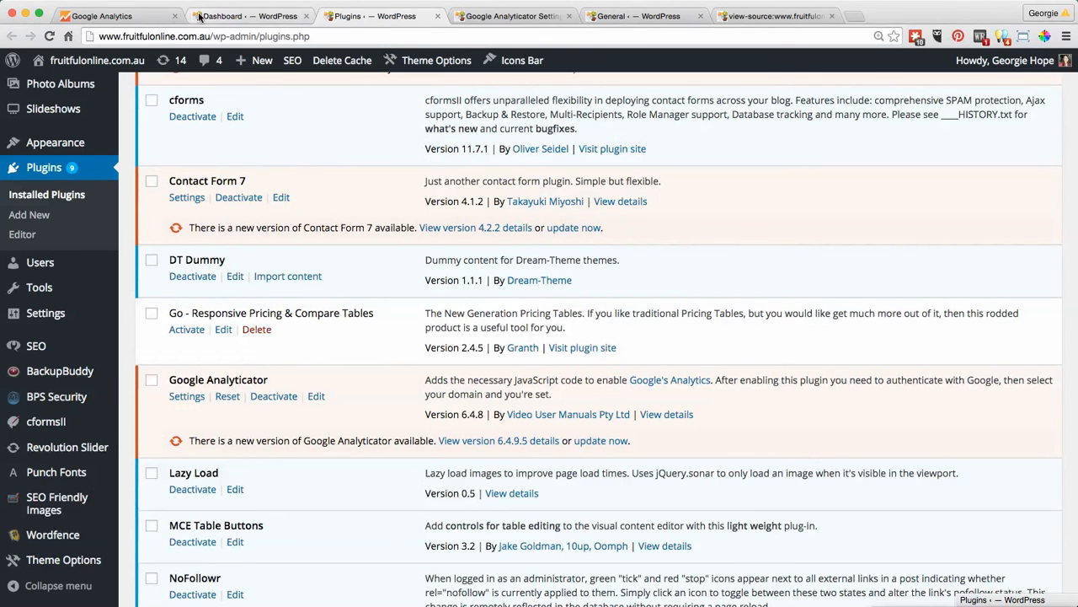
{"action": "left_click", "coordinate": [110, 16]}
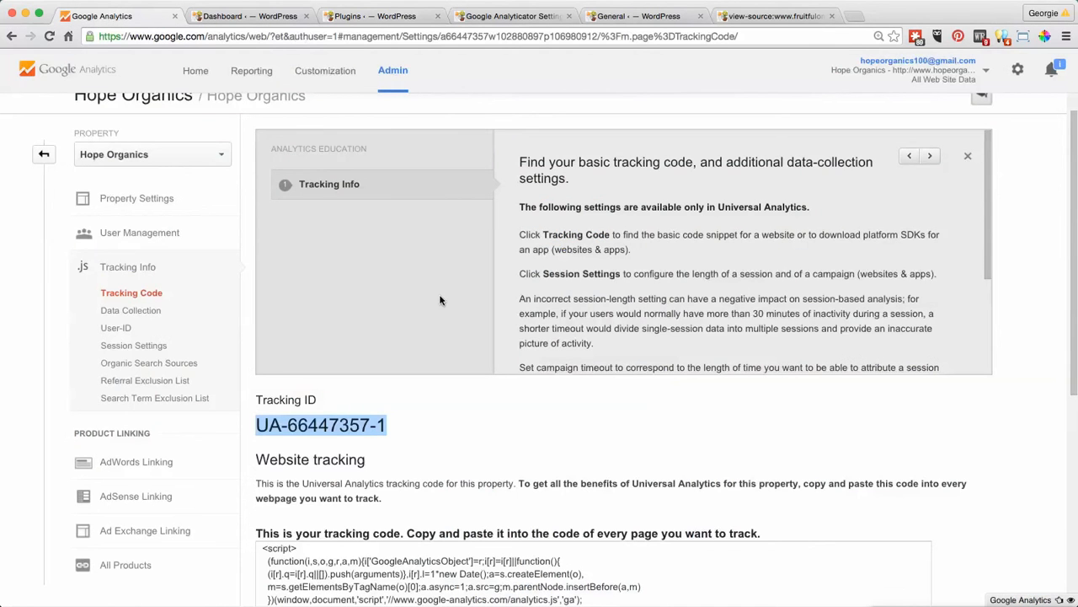
{"action": "scroll", "coordinate": [690, 398], "scroll_direction": "down", "scroll_amount": 2}
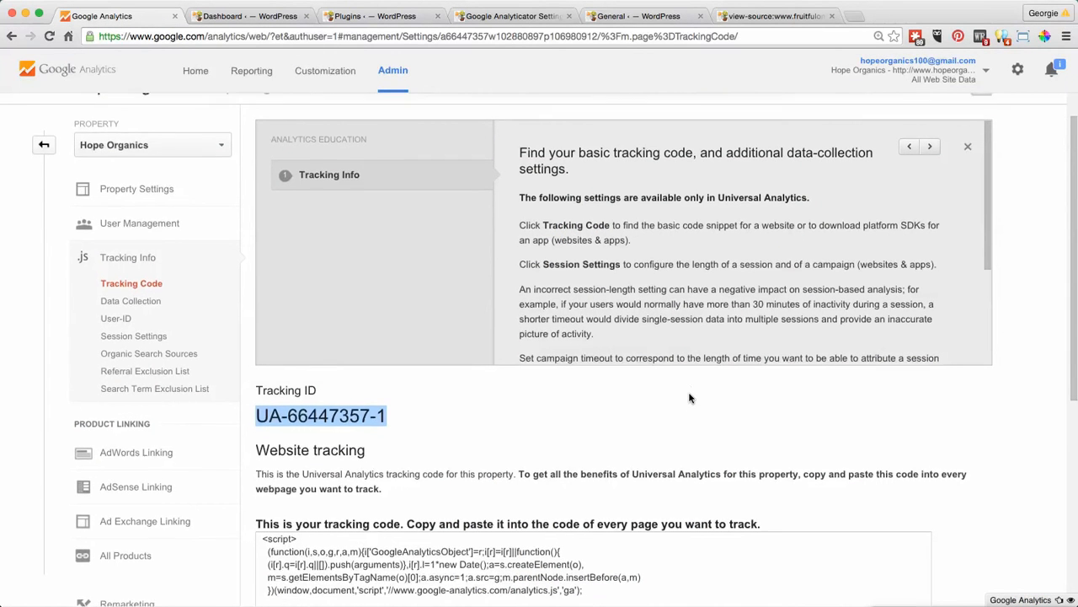
{"action": "scroll", "coordinate": [689, 397], "scroll_direction": "down", "scroll_amount": 3}
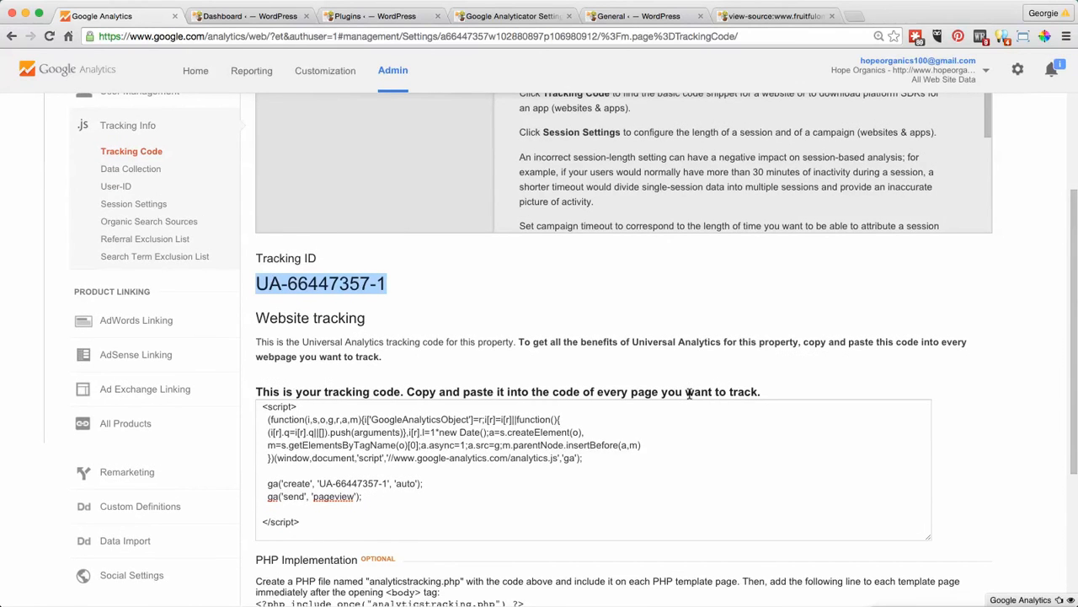
{"action": "scroll", "coordinate": [689, 396], "scroll_direction": "down", "scroll_amount": 6}
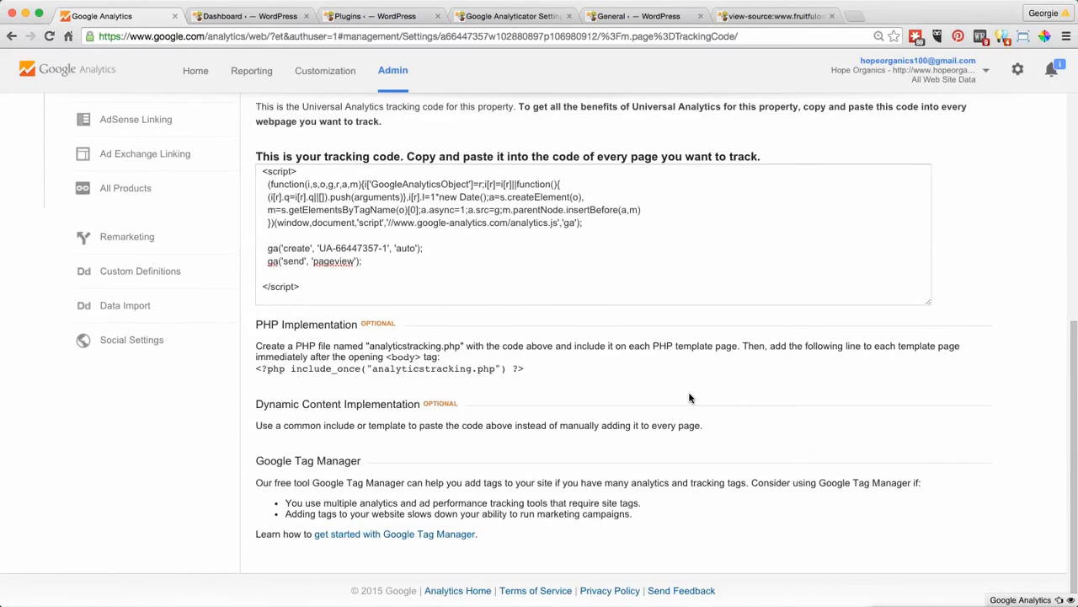
{"action": "scroll", "coordinate": [689, 398], "scroll_direction": "up", "scroll_amount": 10}
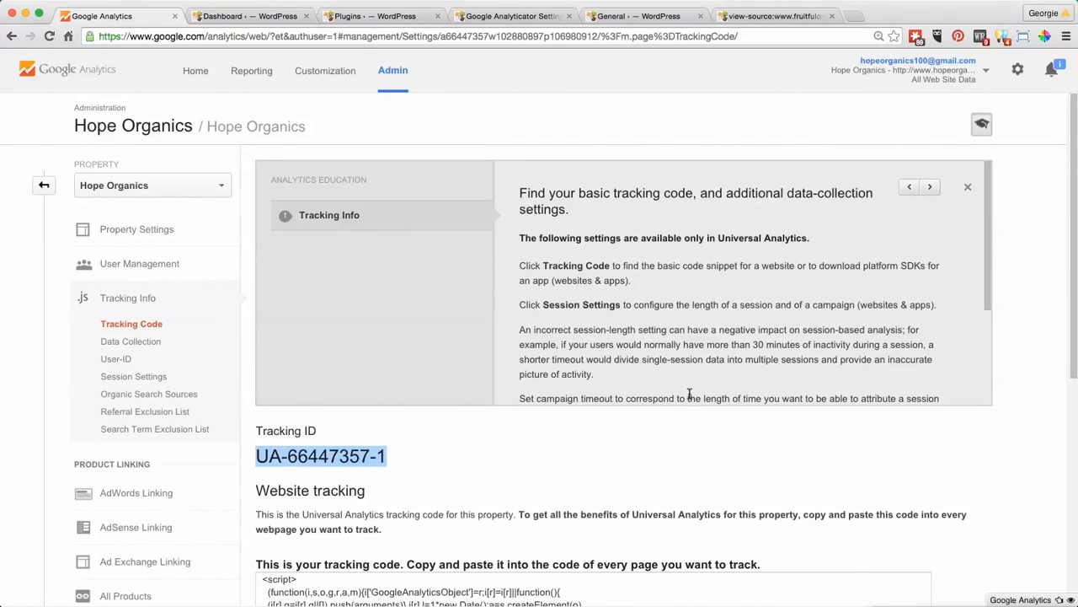